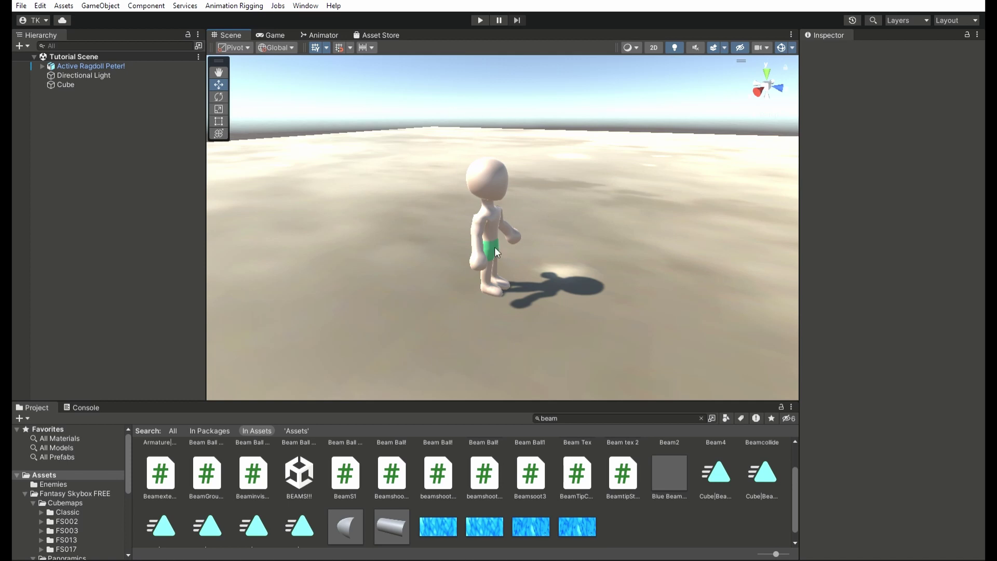
Expand the Active Ragdoll Peter! armature in the hierarchy through Base and Back, and both legs down to the feet
{"action": "left_click", "coordinate": [42, 66]}
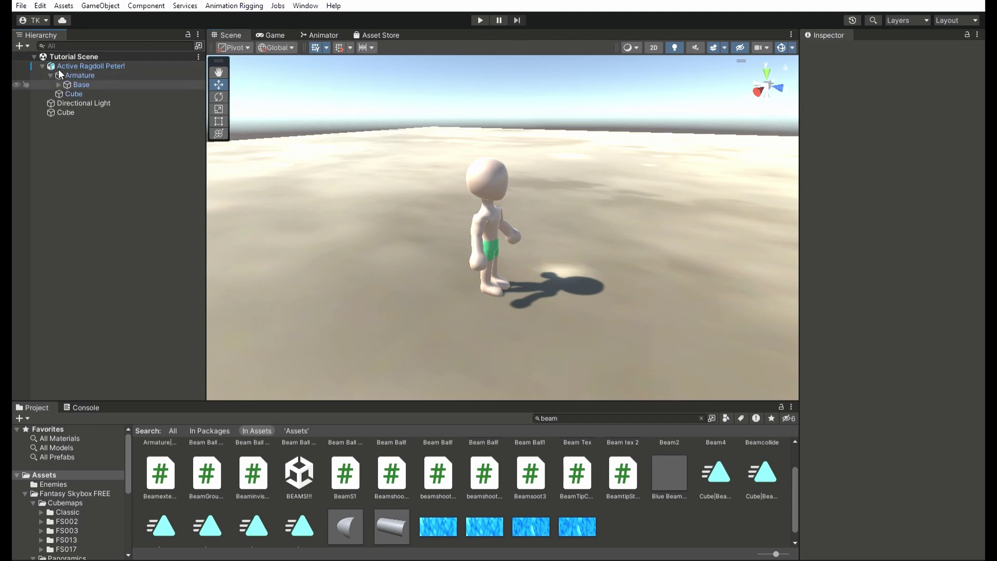
{"action": "left_click", "coordinate": [59, 84]}
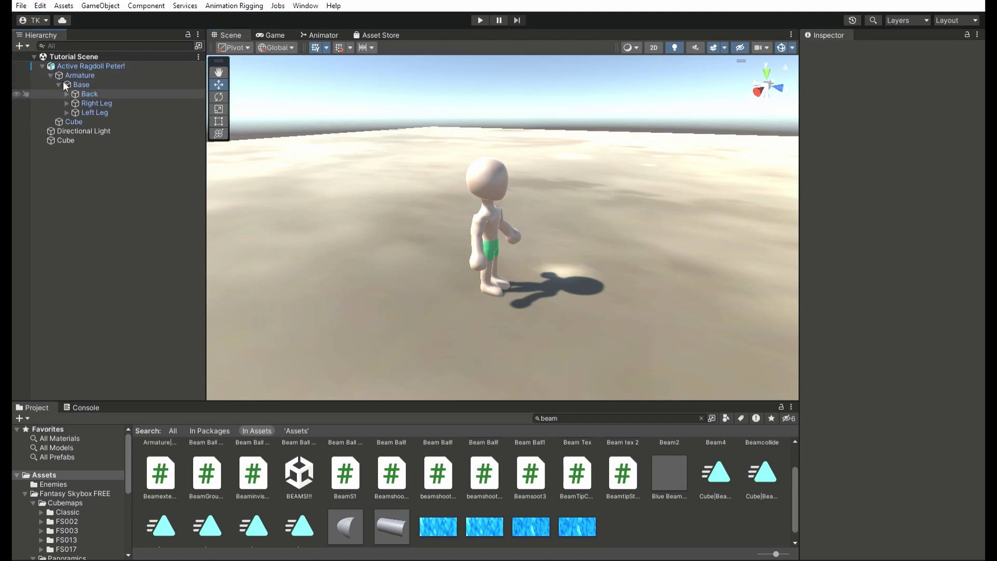
{"action": "left_click", "coordinate": [66, 94]}
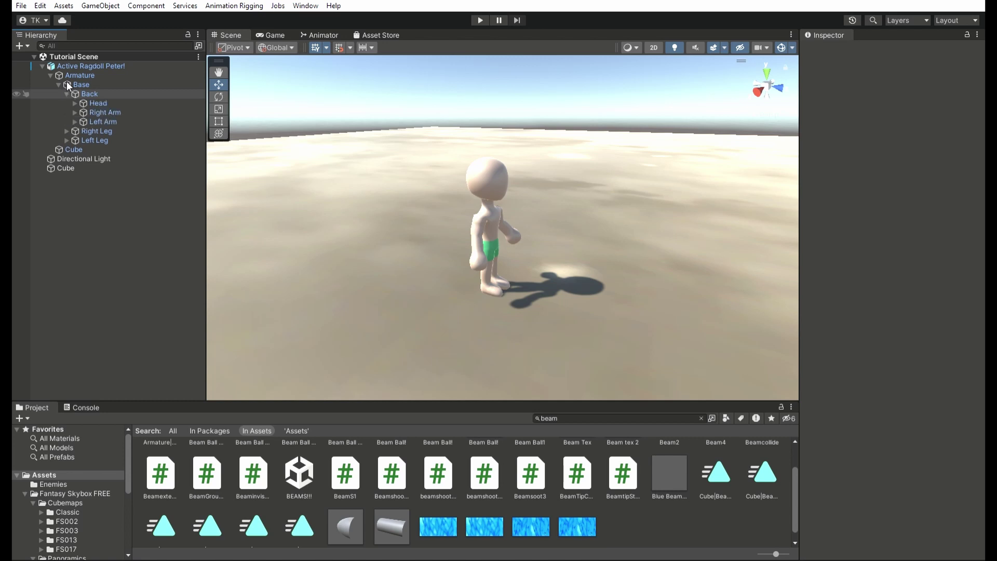
{"action": "left_click", "coordinate": [67, 131]}
{"action": "left_click", "coordinate": [66, 150]}
{"action": "left_click", "coordinate": [74, 159]}
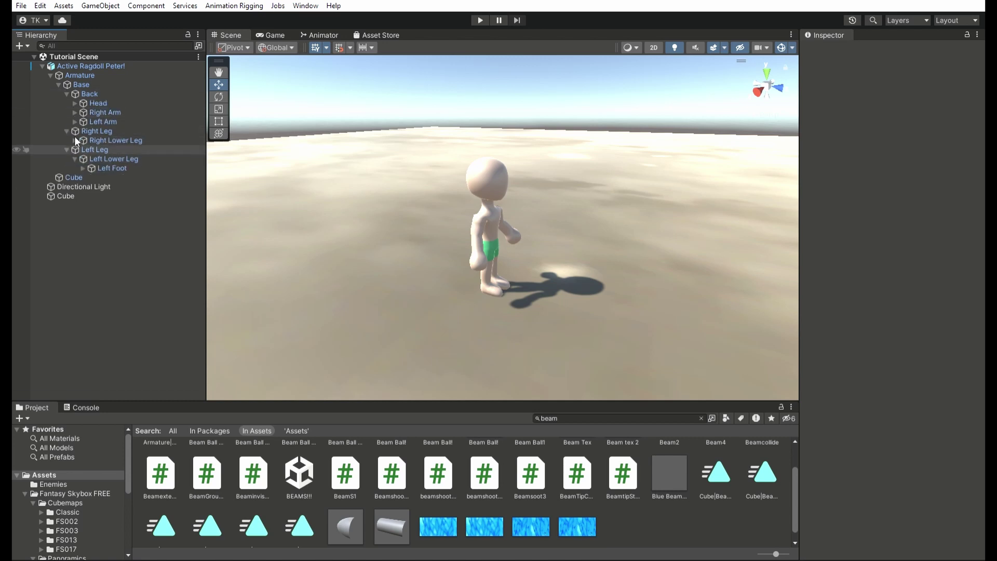
{"action": "left_click", "coordinate": [75, 140]}
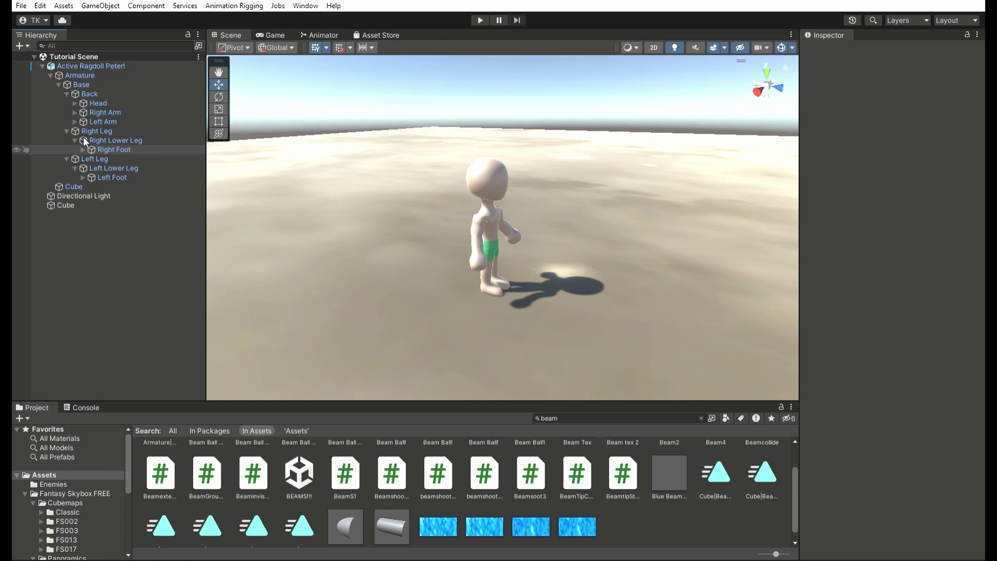
Expand the Right Arm and Left Arm to reveal the lower arms, keeping the Left Lower Arm and Head collapsed
{"action": "left_click", "coordinate": [75, 112]}
{"action": "left_click", "coordinate": [76, 130]}
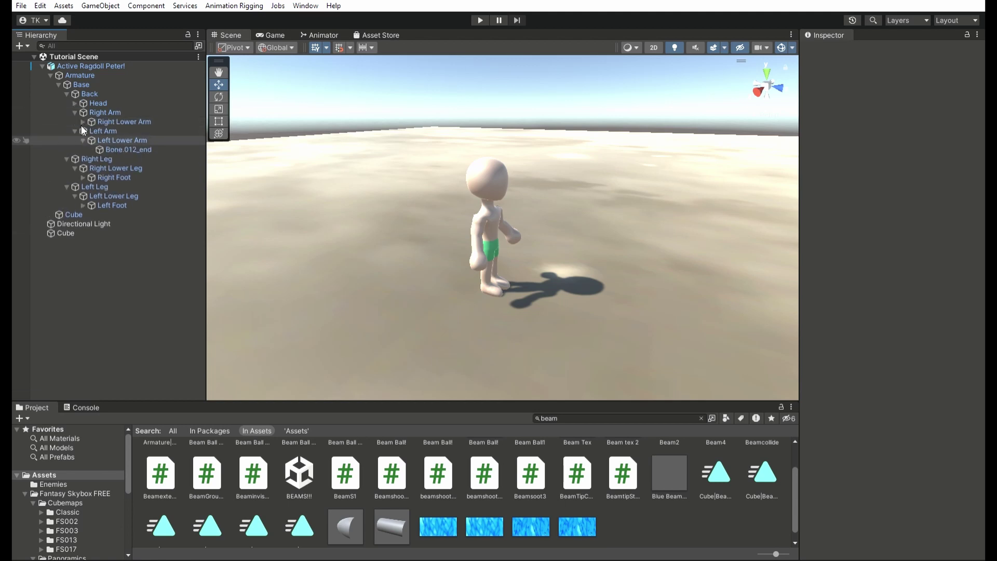
{"action": "left_click", "coordinate": [82, 139]}
{"action": "left_click", "coordinate": [71, 102]}
{"action": "left_click", "coordinate": [75, 102]}
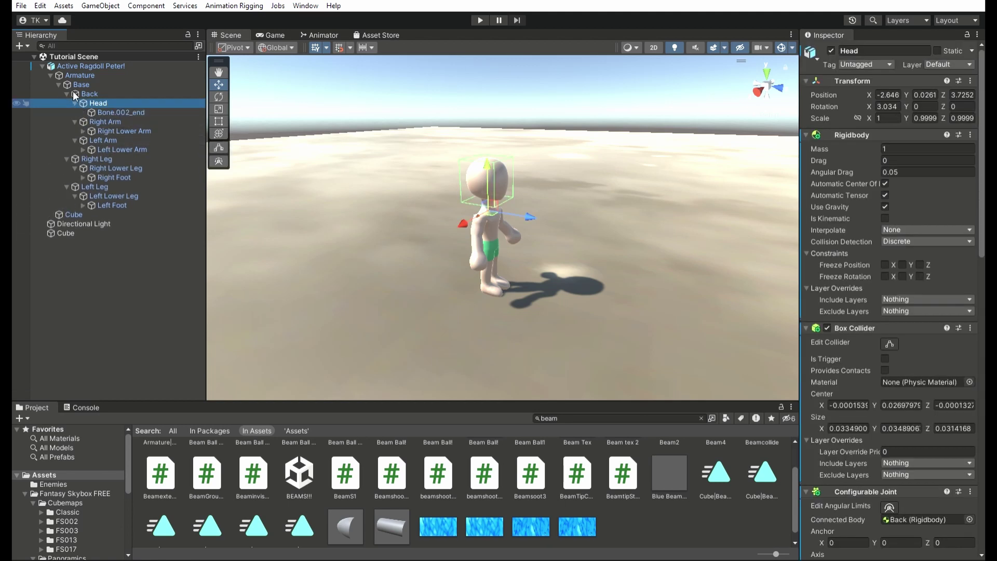
{"action": "left_click", "coordinate": [75, 103]}
Select all body parts from Base to Left Foot and review their Rigidbody, Box Collider and Configurable Joint settings
{"action": "left_click", "coordinate": [125, 85]}
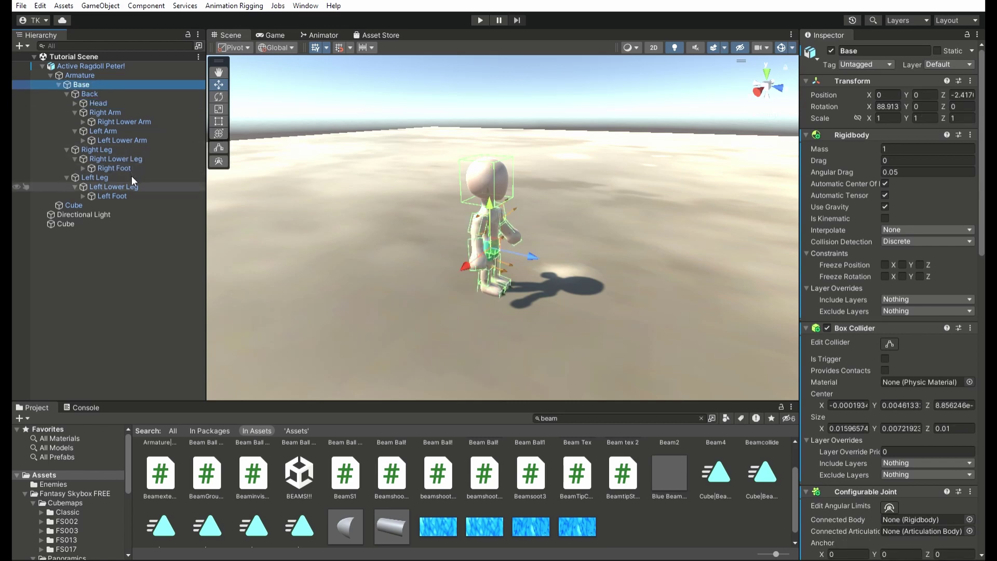
{"action": "left_click", "coordinate": [123, 180], "text": "shift"}
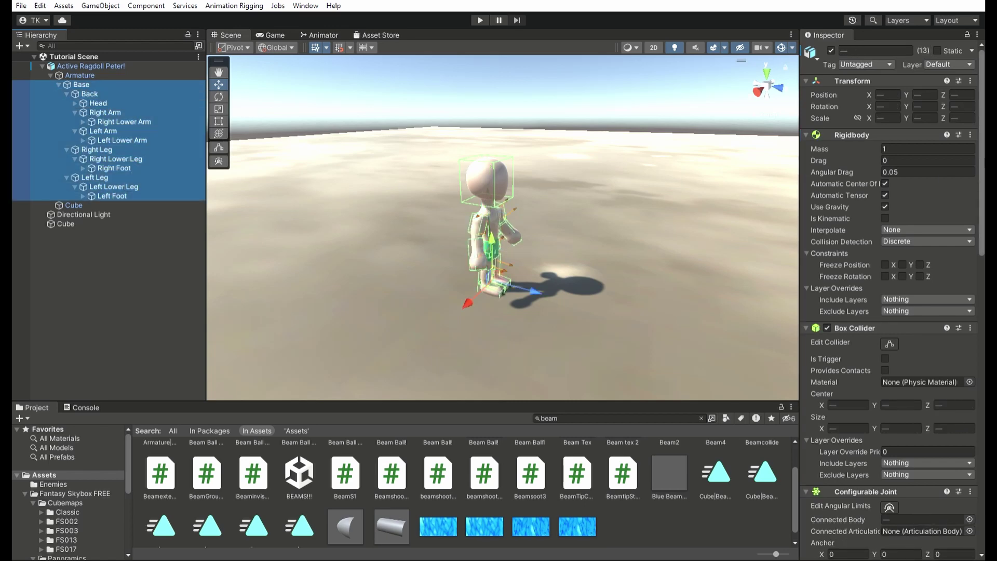
{"action": "left_click_drag", "start_coordinate": [981, 162], "coordinate": [982, 262]}
{"action": "right_click_drag", "start_coordinate": [514, 312], "coordinate": [460, 209]}
{"action": "scroll", "coordinate": [915, 342], "scroll_direction": "down", "scroll_amount": 15}
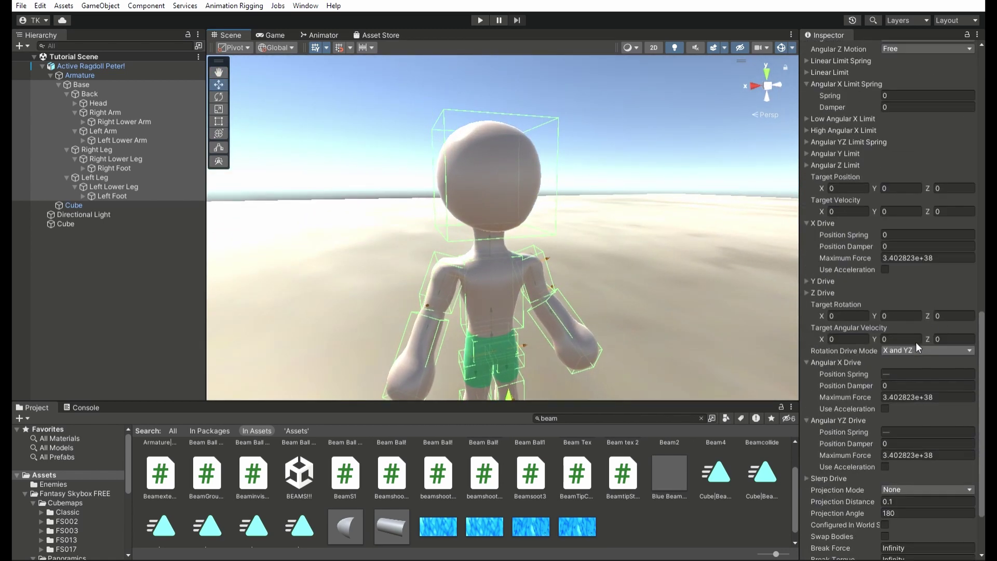
{"action": "scroll", "coordinate": [915, 342], "scroll_direction": "down", "scroll_amount": 3}
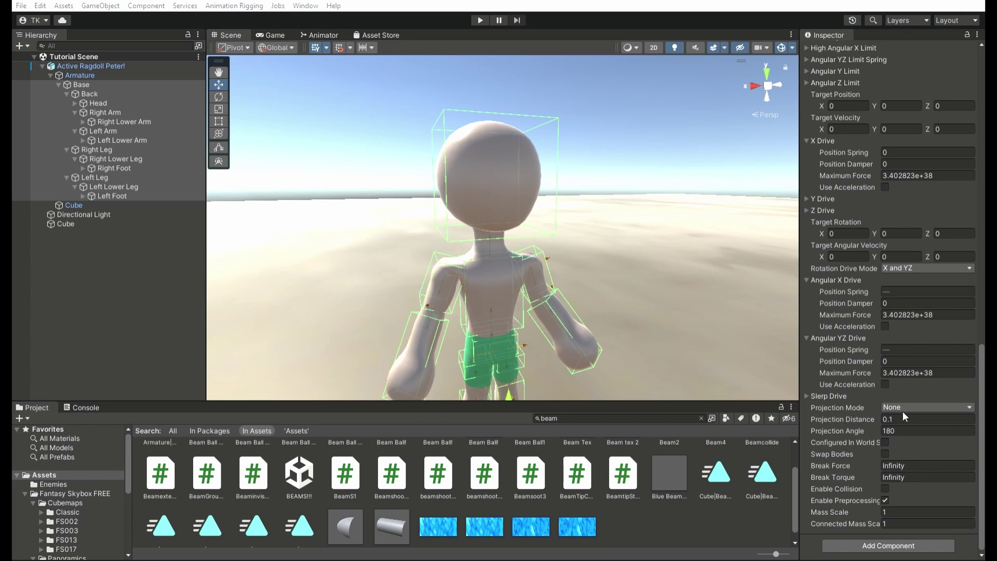
{"action": "left_click_drag", "start_coordinate": [980, 389], "coordinate": [976, 95]}
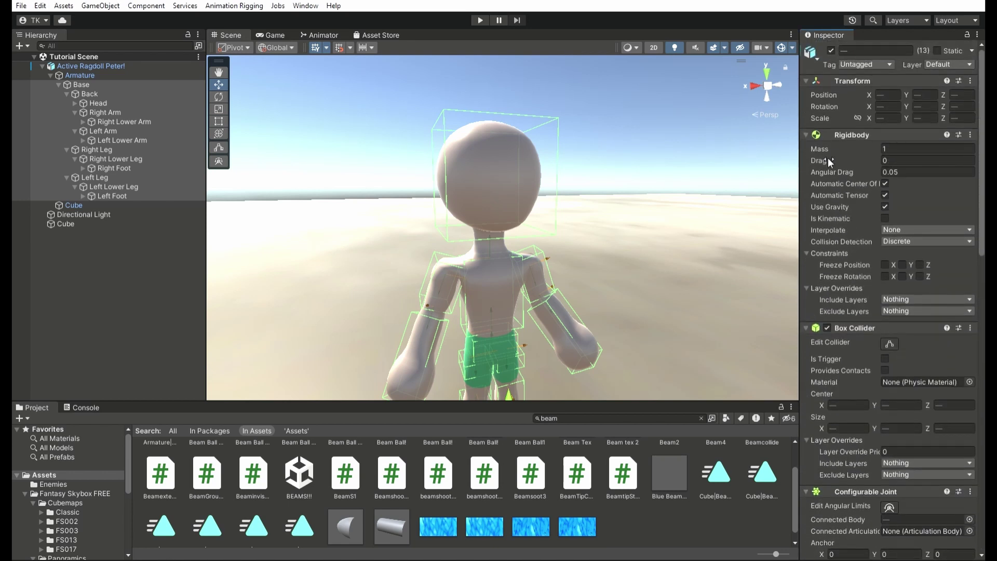
Assign Left Lower Leg as the Left Foot joint's Connected Body and Left Leg as the Left Lower Leg joint's
{"action": "scroll", "coordinate": [872, 154], "scroll_direction": "down", "scroll_amount": 1}
{"action": "left_click", "coordinate": [110, 196]}
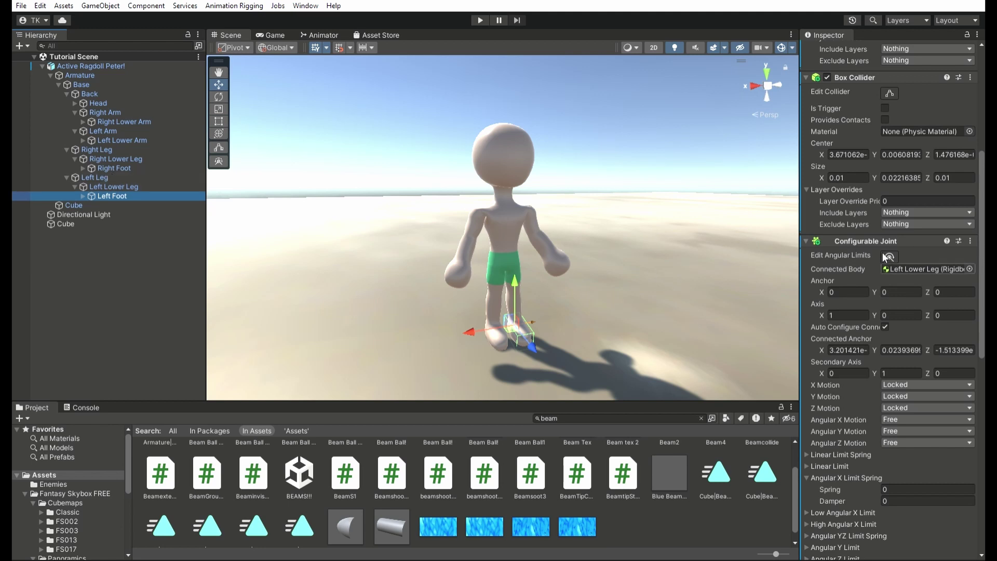
{"action": "left_click_drag", "start_coordinate": [109, 186], "coordinate": [923, 253]}
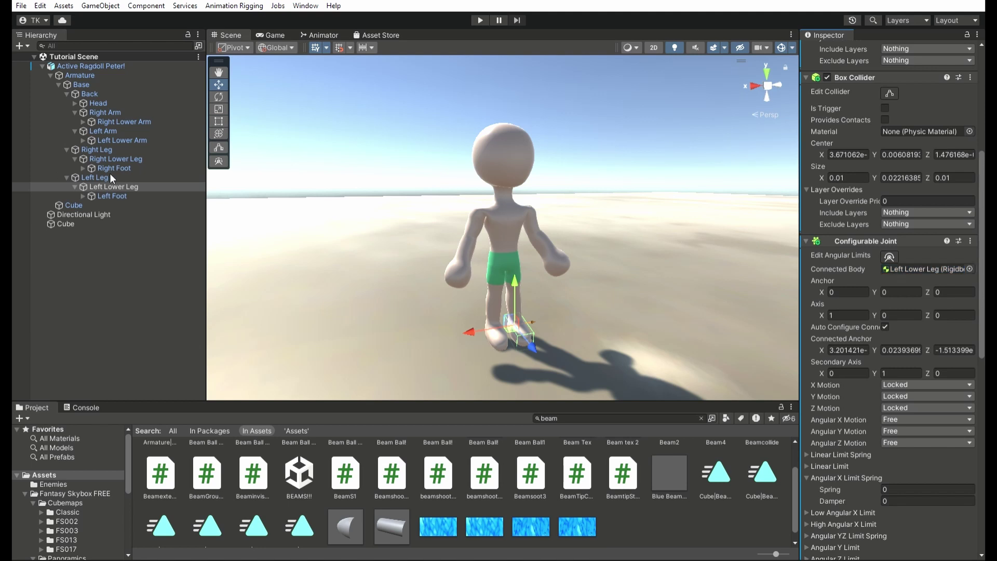
{"action": "left_click_drag", "start_coordinate": [115, 194], "coordinate": [922, 258]}
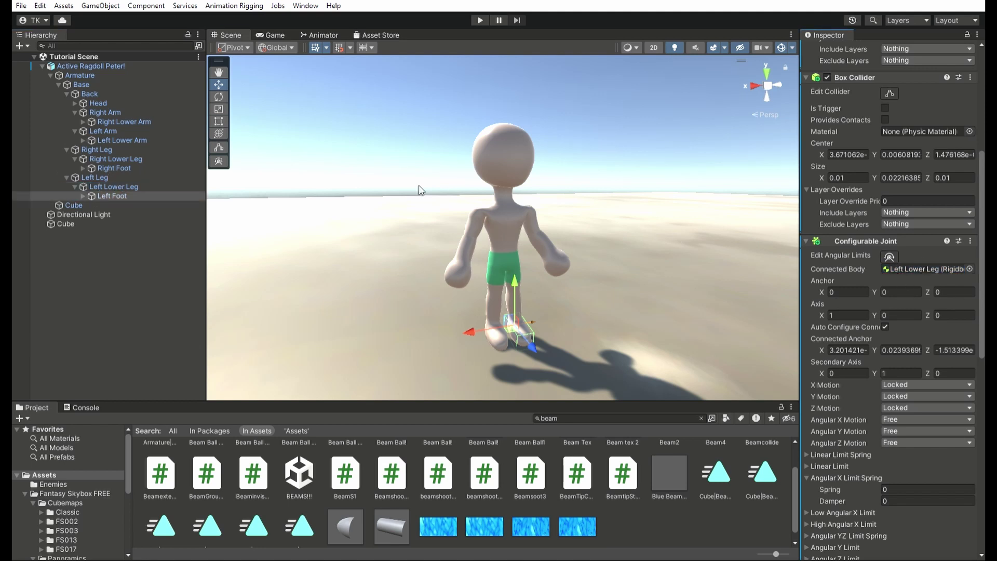
{"action": "left_click", "coordinate": [130, 182]}
{"action": "left_click_drag", "start_coordinate": [95, 175], "coordinate": [920, 256]}
Assign Base as the Connected Body of the Left Leg's Configurable Joint
{"action": "left_click", "coordinate": [93, 177]}
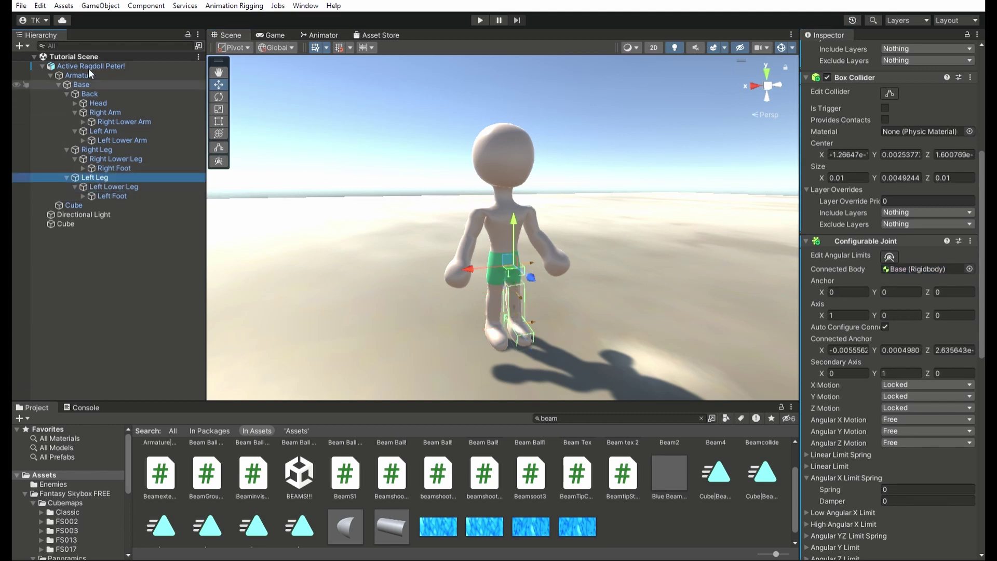
{"action": "left_click", "coordinate": [94, 82]}
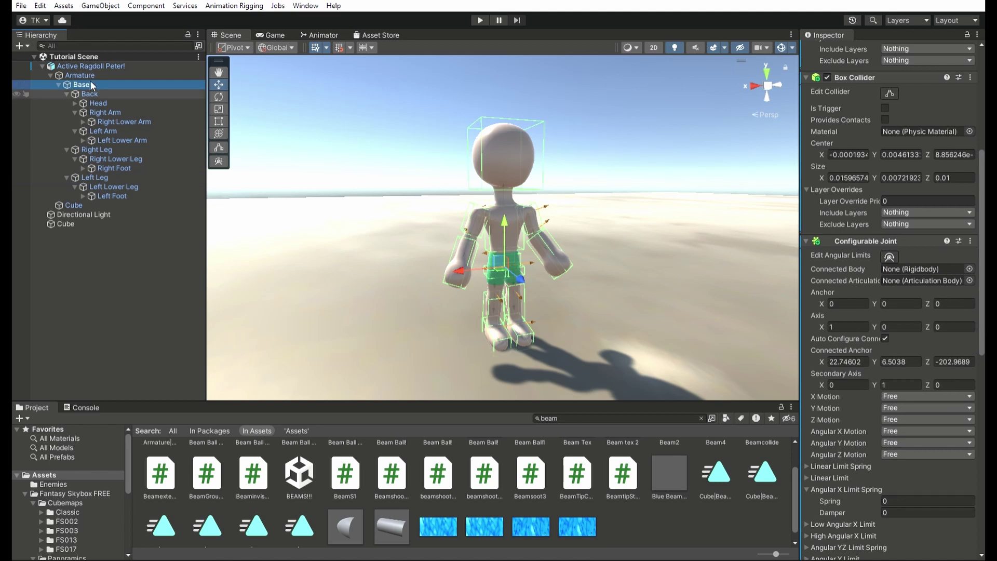
{"action": "left_click", "coordinate": [95, 177]}
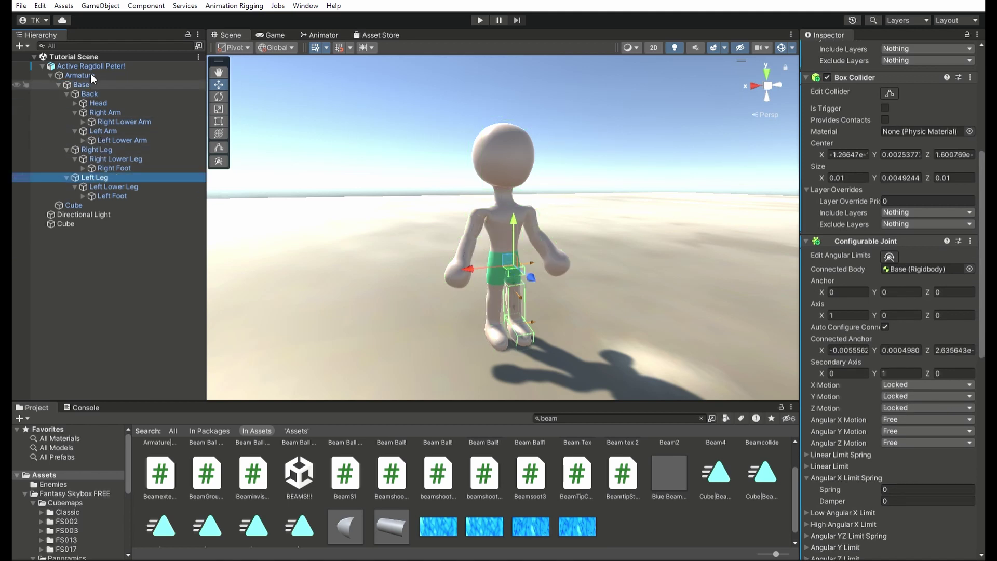
{"action": "left_click_drag", "start_coordinate": [92, 81], "coordinate": [925, 263]}
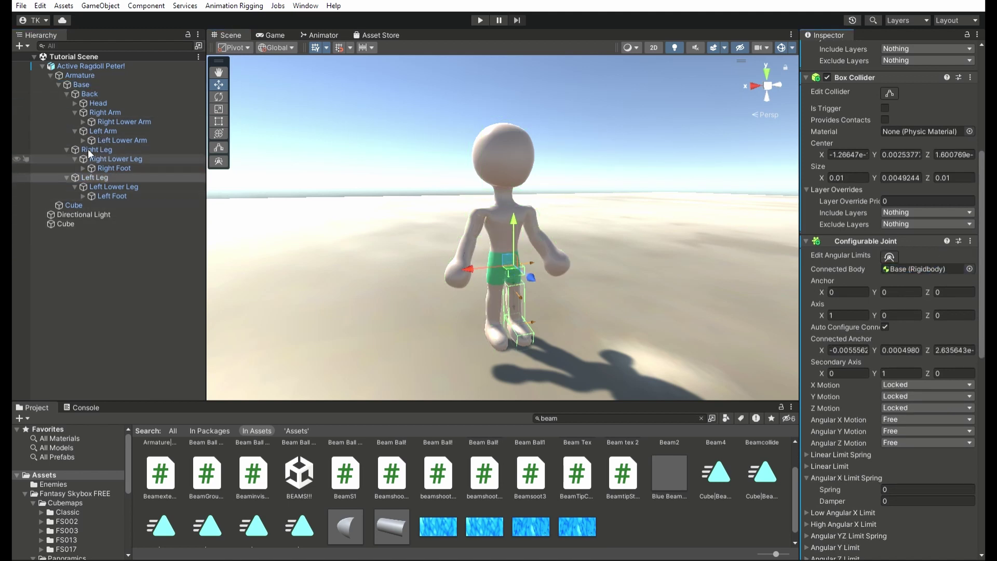
Assign Left Arm as the Connected Body of the Left Lower Arm's joint, and check the Left Arm and Back joints
{"action": "left_click", "coordinate": [117, 166]}
{"action": "left_click", "coordinate": [113, 138]}
{"action": "left_click_drag", "start_coordinate": [113, 130], "coordinate": [922, 269]}
{"action": "left_click", "coordinate": [104, 130]}
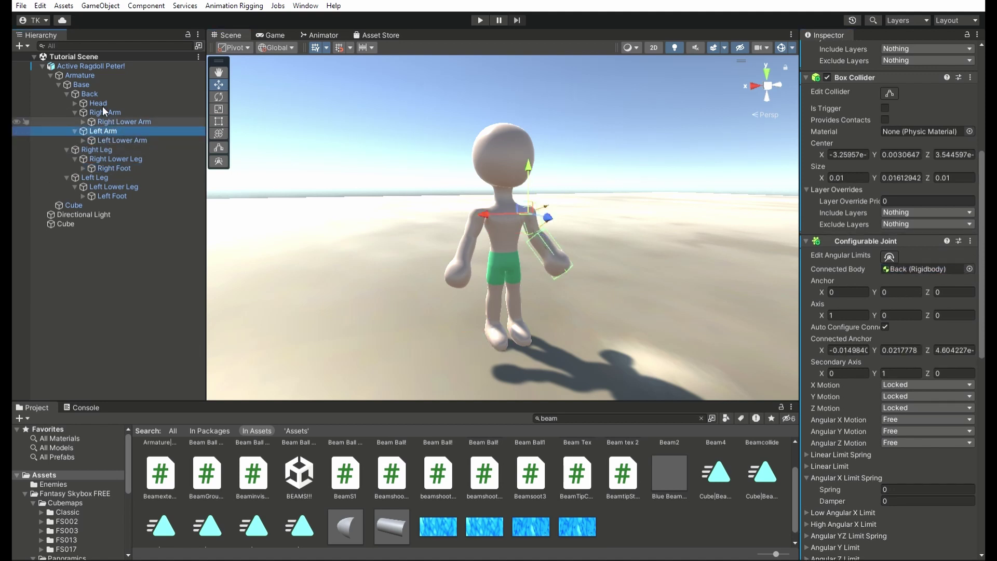
{"action": "left_click", "coordinate": [89, 94]}
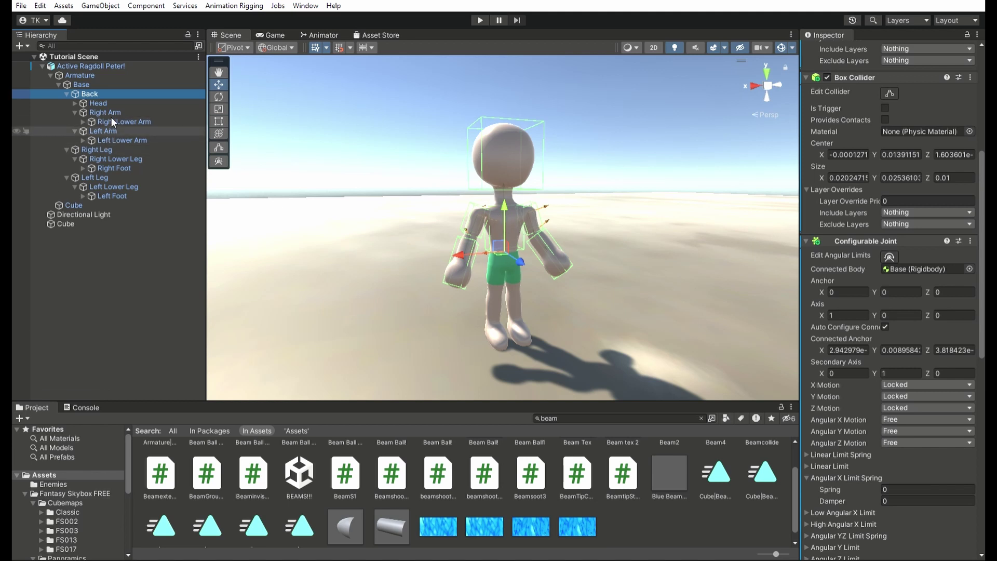
{"action": "left_click", "coordinate": [110, 130]}
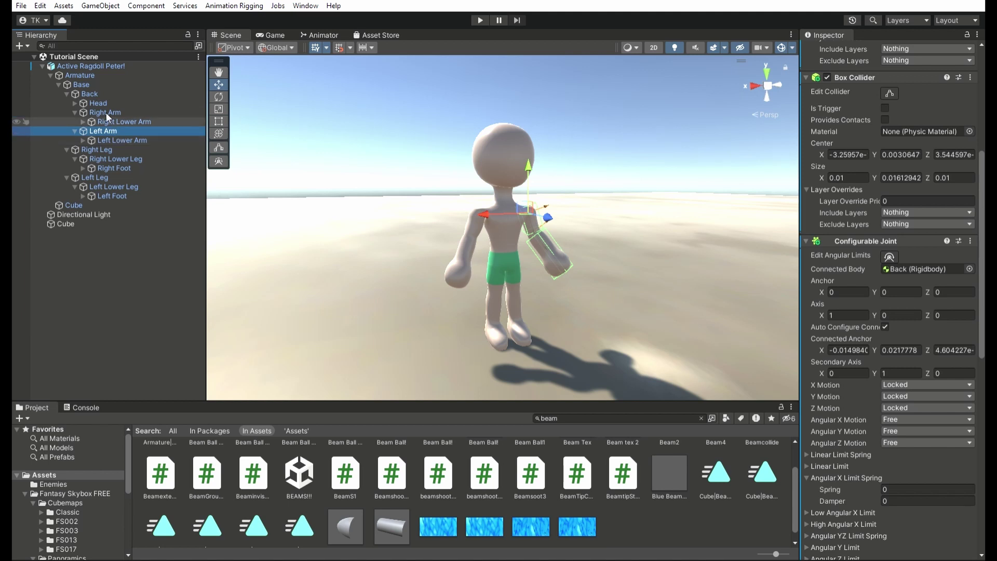
Select all body parts from Base to Left Foot and bring their shared Box Collider settings into view
{"action": "left_click", "coordinate": [94, 82]}
{"action": "left_click", "coordinate": [119, 193], "text": "shift"}
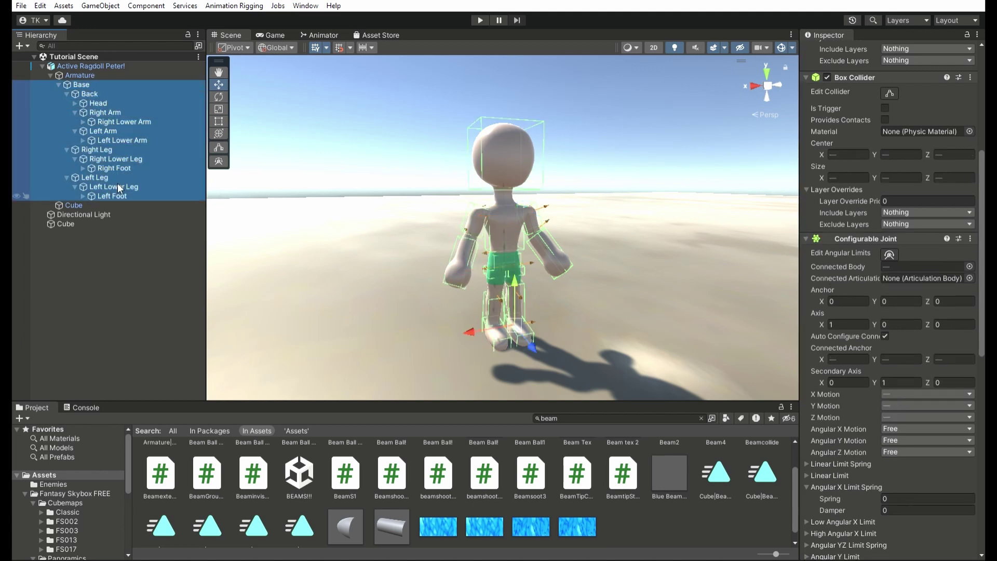
{"action": "scroll", "coordinate": [911, 304], "scroll_direction": "up", "scroll_amount": 3}
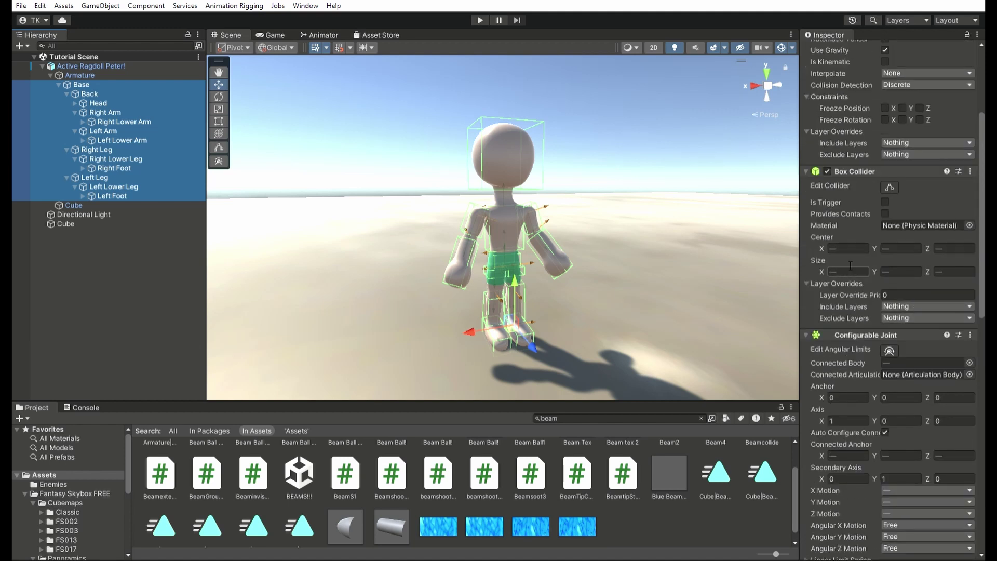
Try a Box Collider size of 1 on X, Y and Z for all selected body parts
{"action": "left_click", "coordinate": [862, 271]}
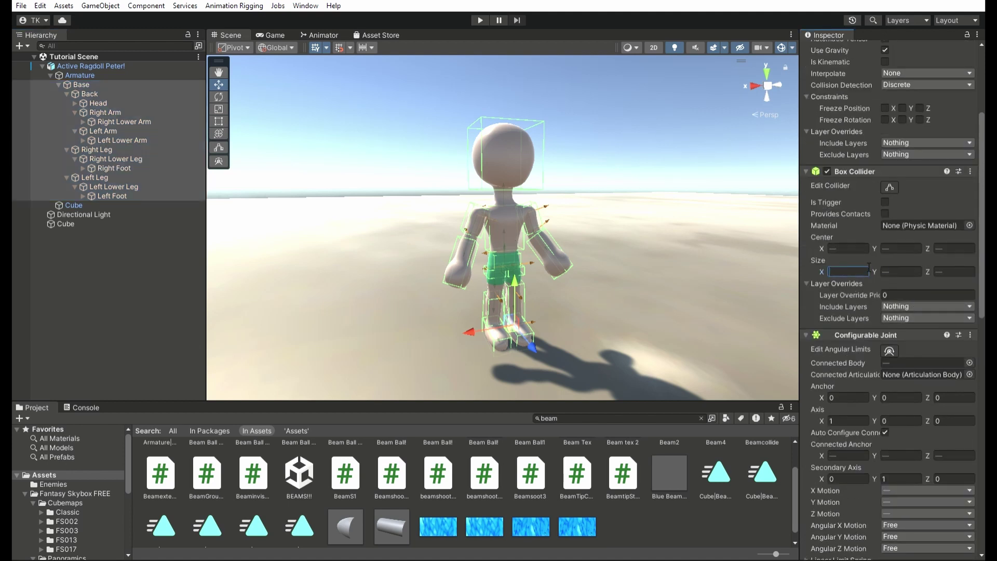
{"action": "type", "text": "1"}
{"action": "key", "text": "Tab"}
{"action": "type", "text": "1"}
{"action": "key", "text": "Tab"}
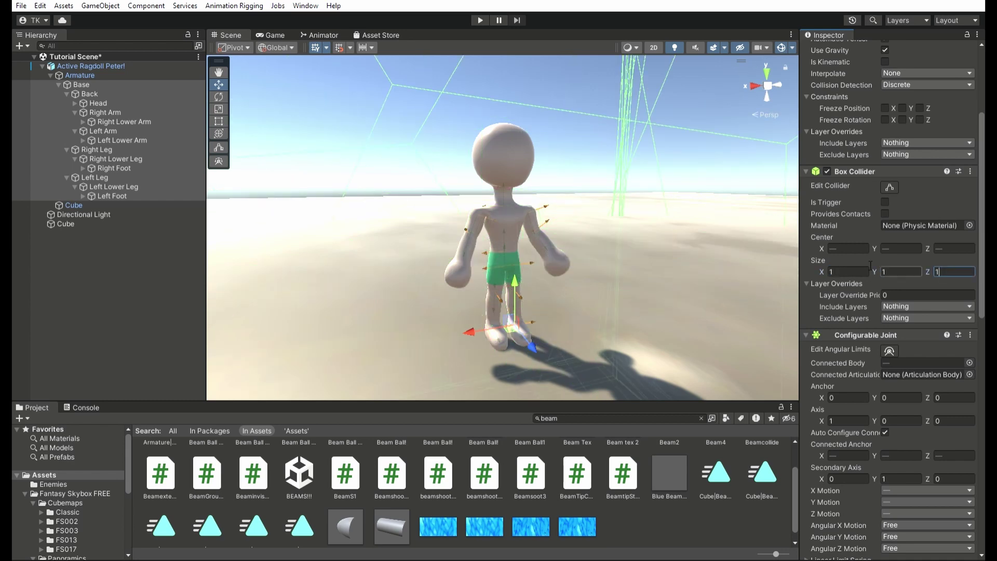
{"action": "type", "text": "1"}
{"action": "scroll", "coordinate": [558, 235], "scroll_direction": "down", "scroll_amount": 15}
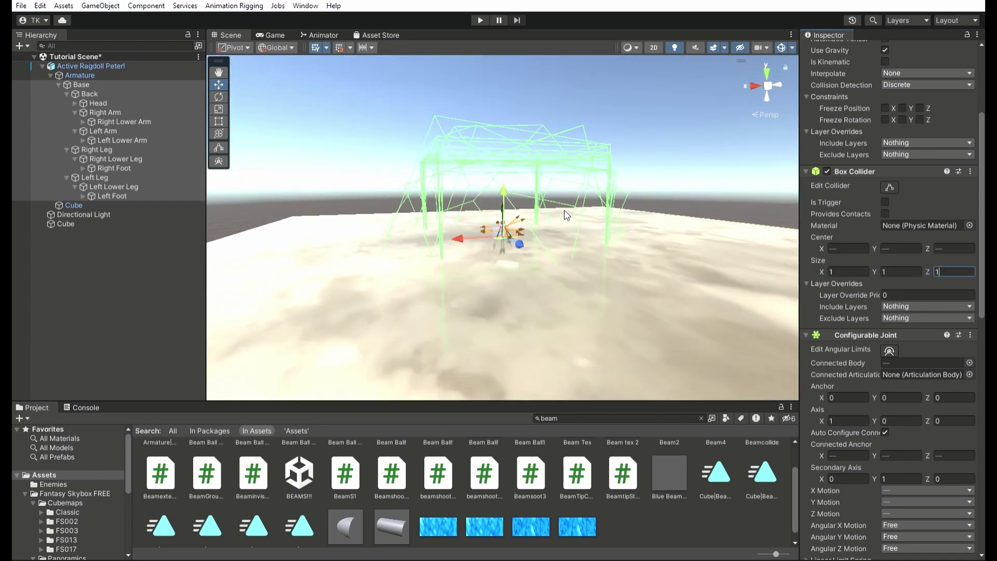
{"action": "scroll", "coordinate": [564, 211], "scroll_direction": "up", "scroll_amount": 4}
{"action": "scroll", "coordinate": [566, 214], "scroll_direction": "up", "scroll_amount": 8}
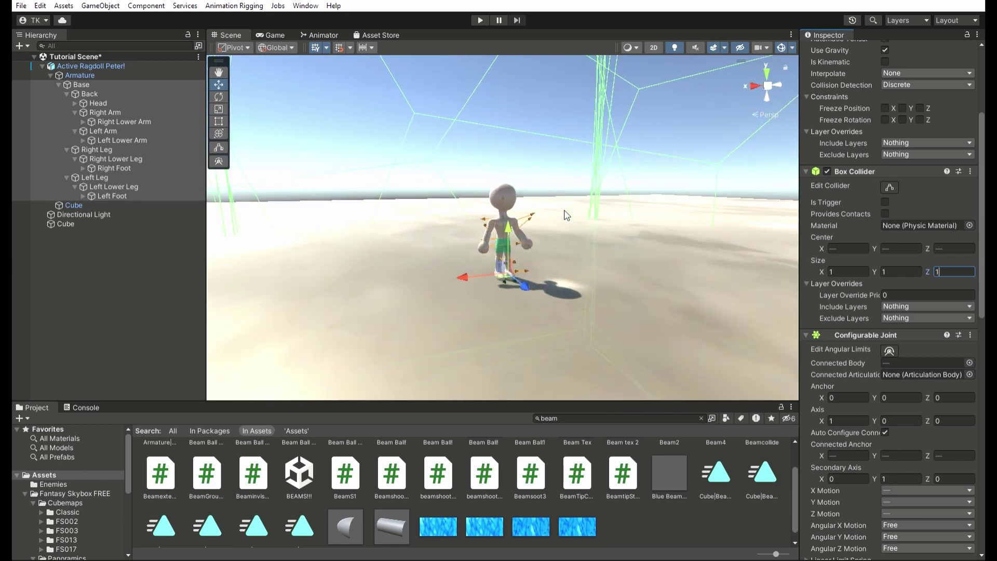
{"action": "scroll", "coordinate": [566, 215], "scroll_direction": "up", "scroll_amount": 4}
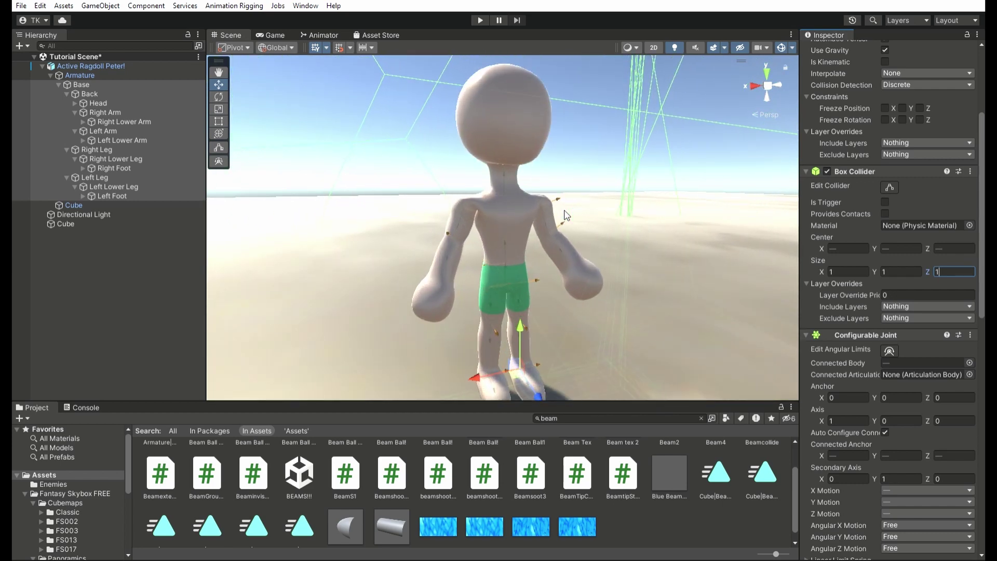
{"action": "scroll", "coordinate": [566, 215], "scroll_direction": "down", "scroll_amount": 2}
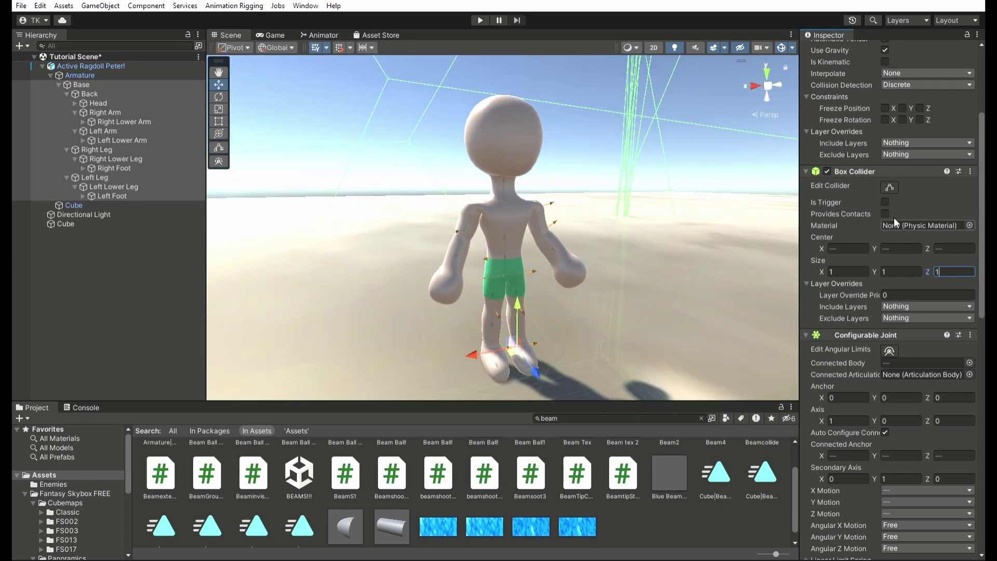
Set the Box Collider size of all selected body parts to 0.01 on X, Y and Z
{"action": "left_click", "coordinate": [848, 270]}
{"action": "type", "text": "0.01"}
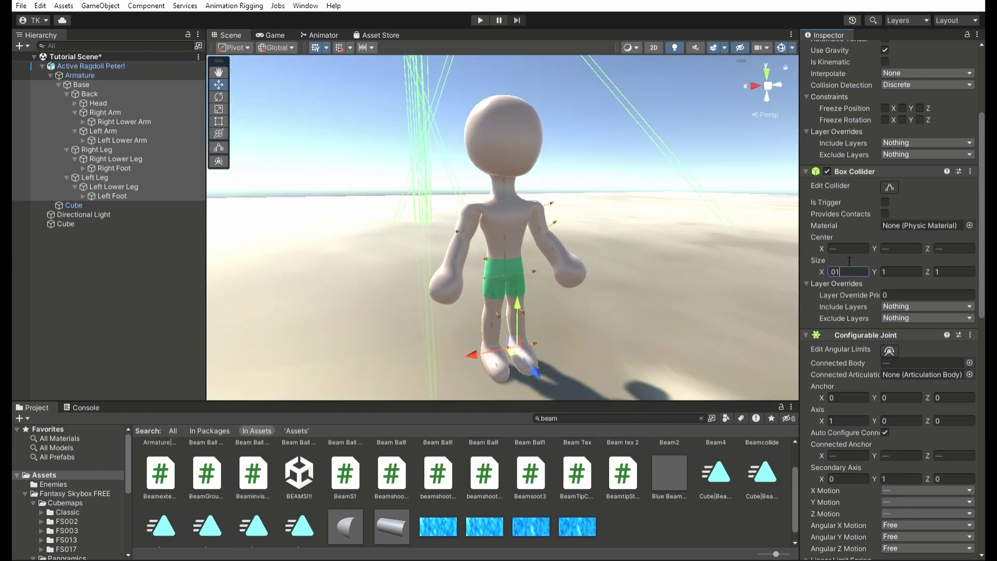
{"action": "left_click", "coordinate": [907, 266]}
{"action": "type", "text": ".01"}
{"action": "key", "text": "Tab"}
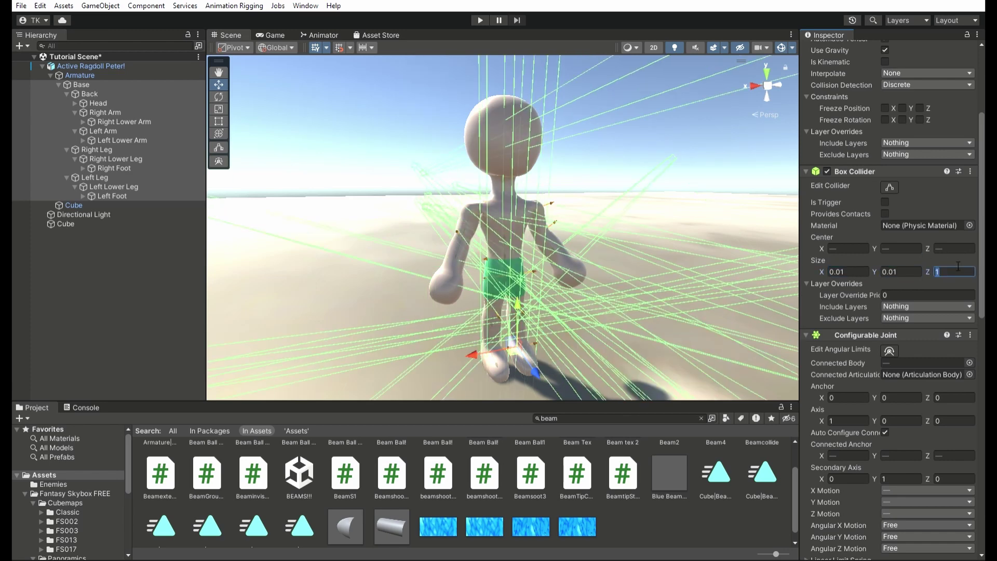
{"action": "type", "text": ".01"}
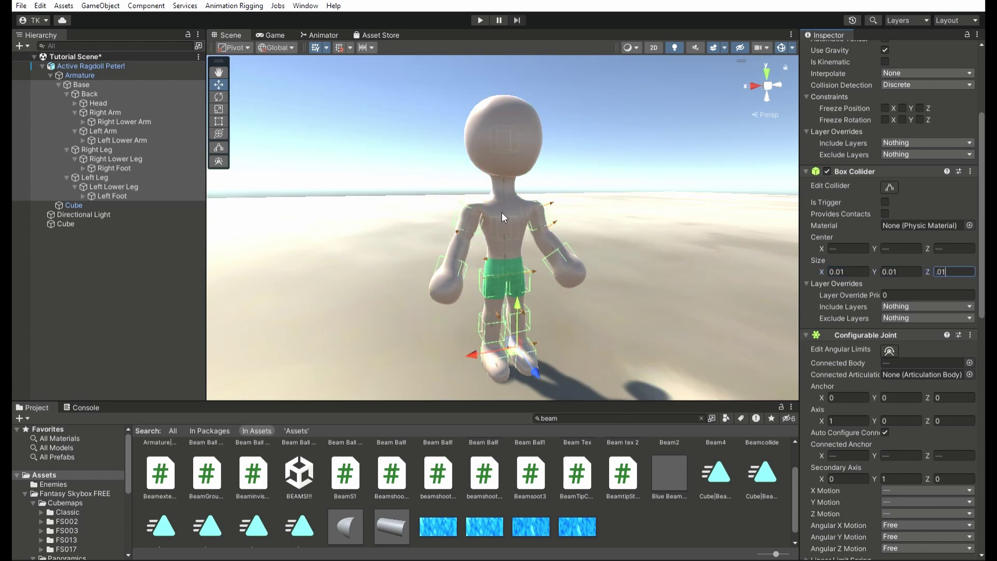
Turn on collider editing for the box colliders of all selected body parts
{"action": "scroll", "coordinate": [513, 213], "scroll_direction": "up", "scroll_amount": 3}
{"action": "middle_click_drag", "start_coordinate": [515, 213], "coordinate": [520, 182]}
{"action": "scroll", "coordinate": [534, 161], "scroll_direction": "down", "scroll_amount": 5}
{"action": "middle_click_drag", "start_coordinate": [552, 122], "coordinate": [556, 144]}
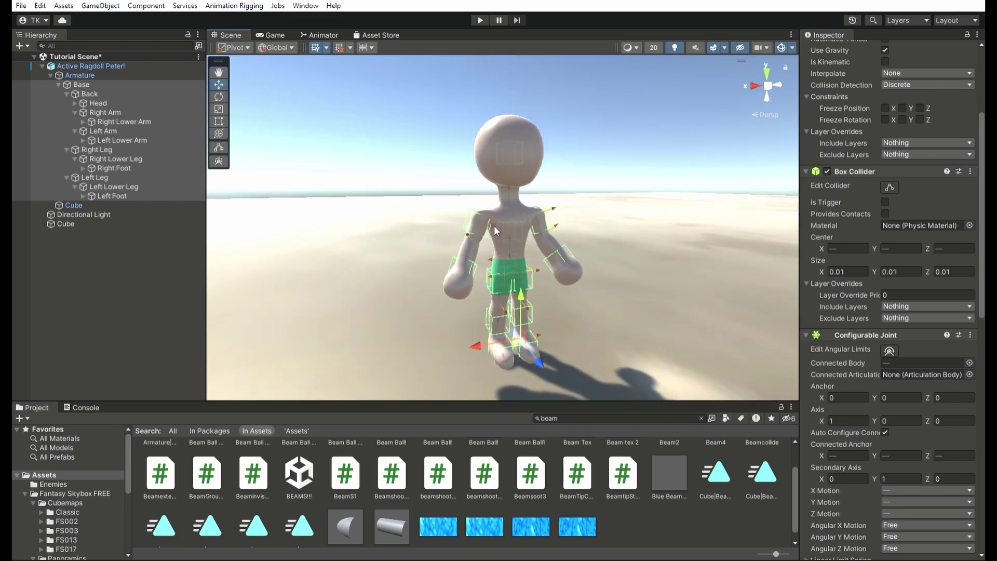
{"action": "scroll", "coordinate": [497, 231], "scroll_direction": "up", "scroll_amount": 7}
{"action": "mouse_move", "coordinate": [490, 233]}
{"action": "right_mouse_down"}
{"action": "mouse_move", "coordinate": [523, 213]}
{"action": "mouse_move", "coordinate": [518, 227]}
{"action": "mouse_move", "coordinate": [483, 226]}
{"action": "right_mouse_up"}
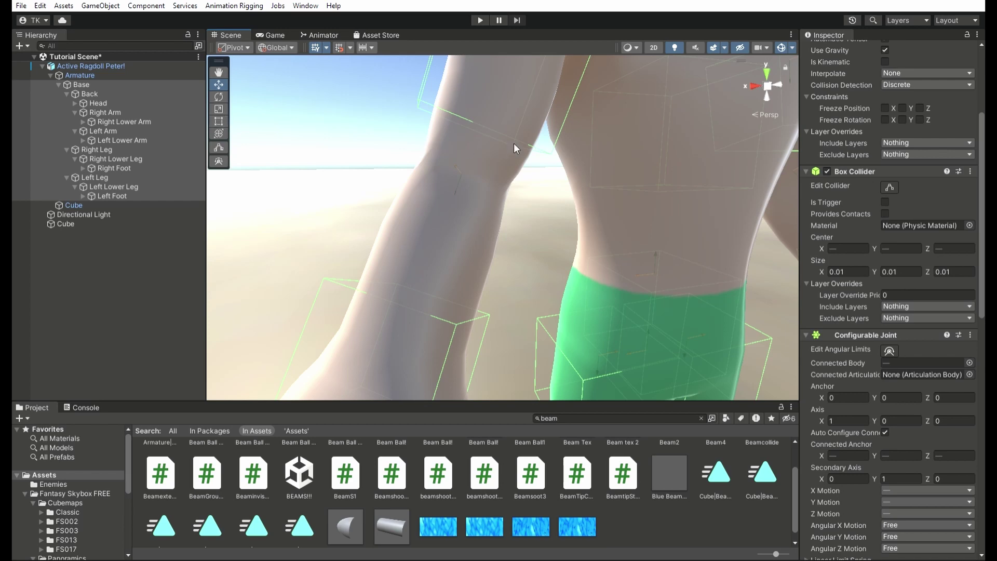
{"action": "left_click", "coordinate": [889, 175]}
{"action": "scroll", "coordinate": [502, 220], "scroll_direction": "down", "scroll_amount": 6}
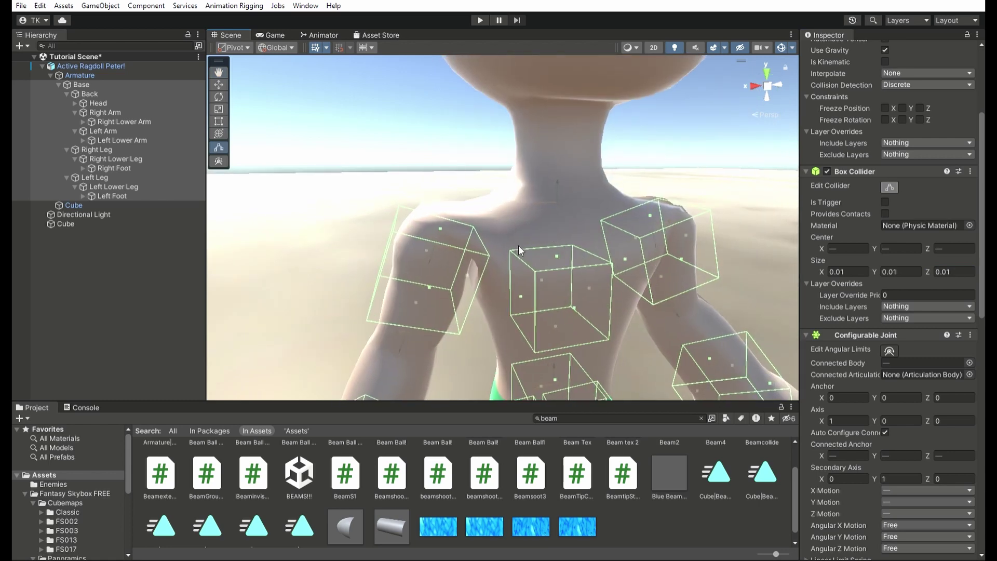
Extend the Back's box collider down from the chest to the waist
{"action": "scroll", "coordinate": [413, 308], "scroll_direction": "down", "scroll_amount": 4}
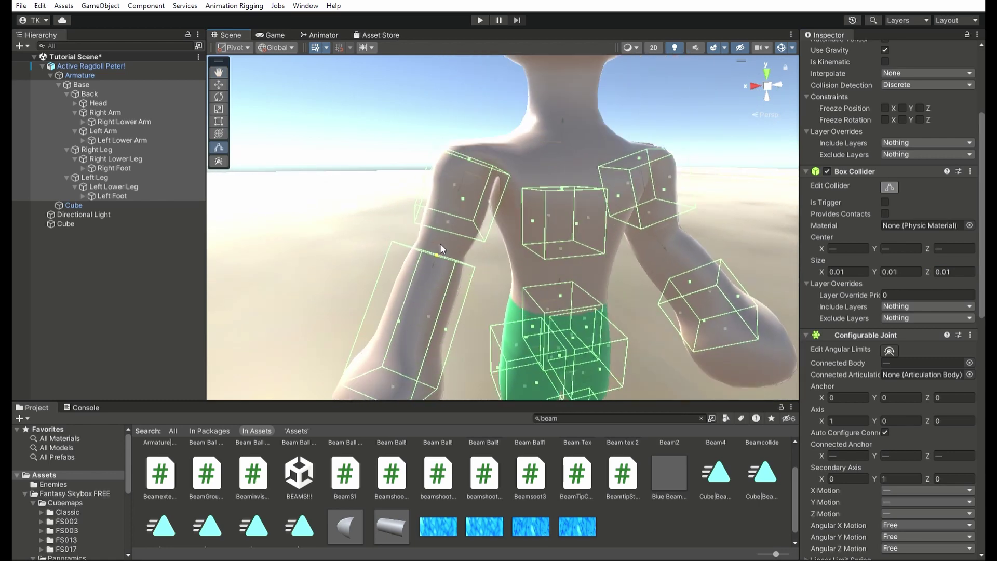
{"action": "left_click_drag", "start_coordinate": [578, 250], "coordinate": [549, 198]}
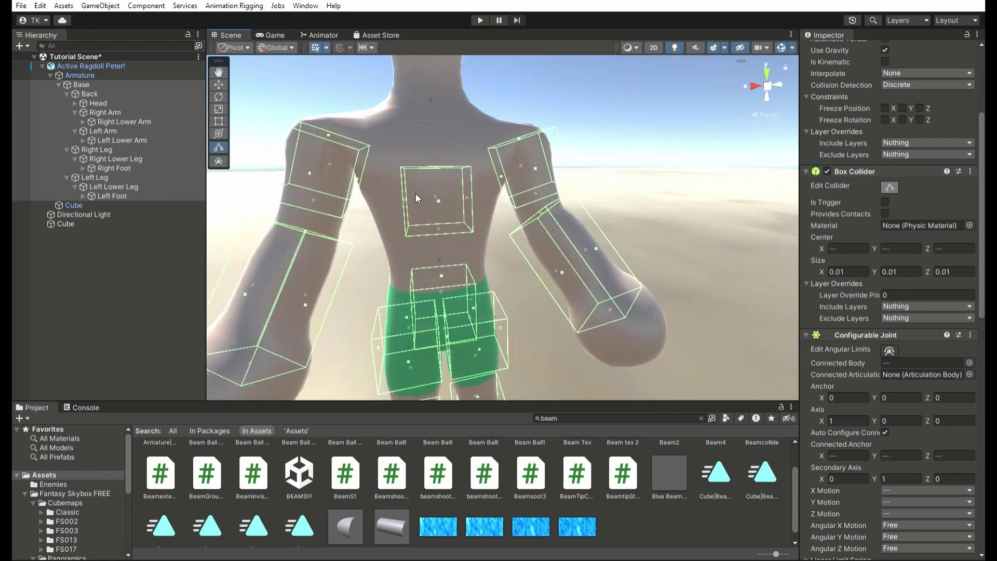
{"action": "left_click_drag", "start_coordinate": [434, 218], "coordinate": [443, 257]}
{"action": "left_click", "coordinate": [433, 154]}
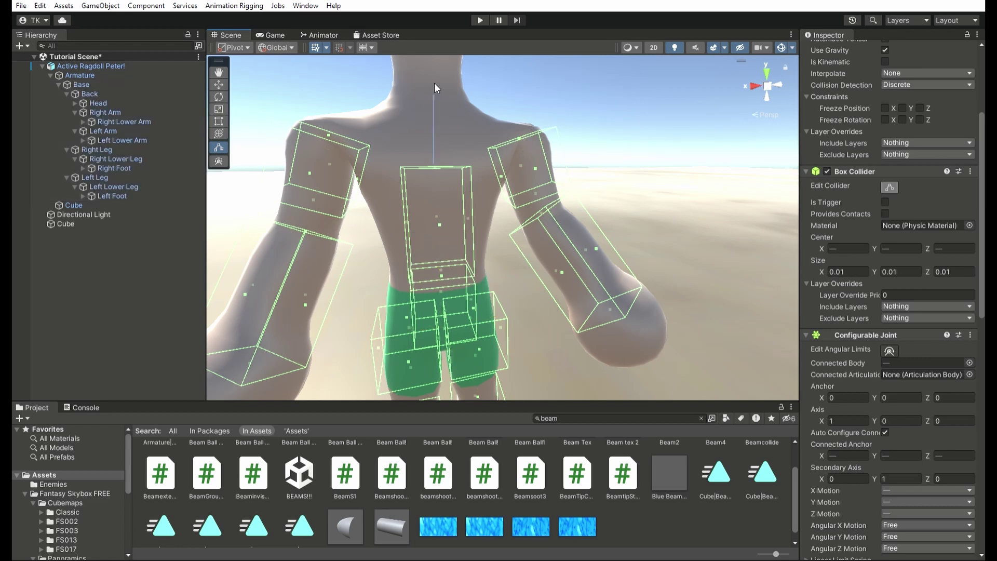
{"action": "key", "text": "ctrl+z"}
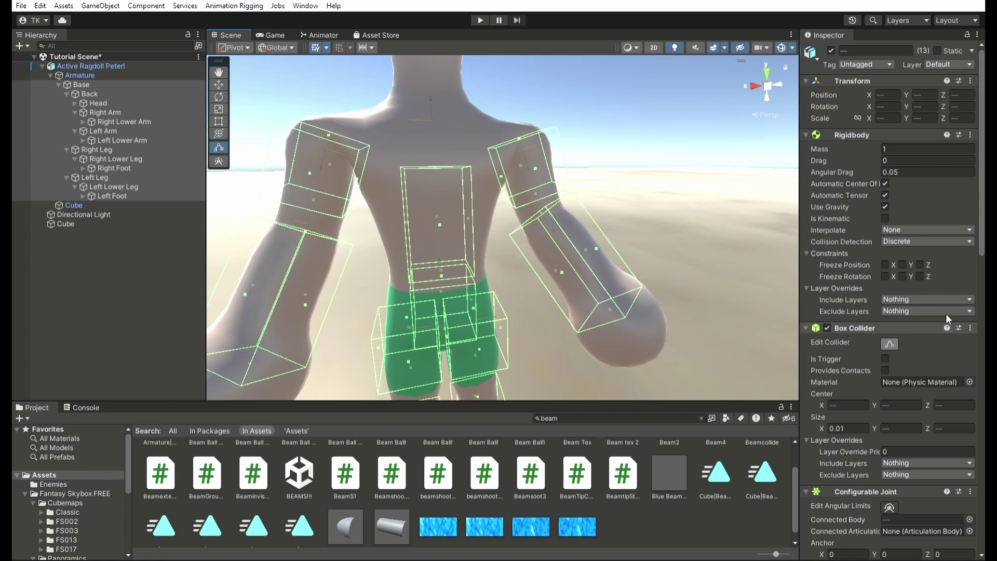
Fit the box colliders around the head and the remaining body parts of the character
{"action": "scroll", "coordinate": [945, 322], "scroll_direction": "down", "scroll_amount": 4}
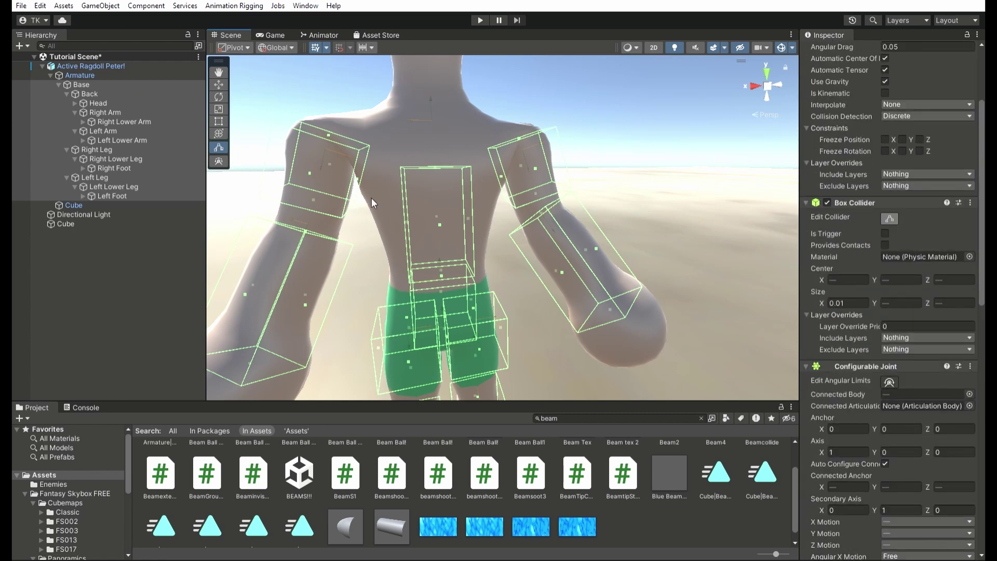
{"action": "scroll", "coordinate": [374, 196], "scroll_direction": "down", "scroll_amount": 1}
{"action": "middle_click_drag", "start_coordinate": [457, 128], "coordinate": [513, 257]}
{"action": "left_click_drag", "start_coordinate": [494, 111], "coordinate": [494, 174]}
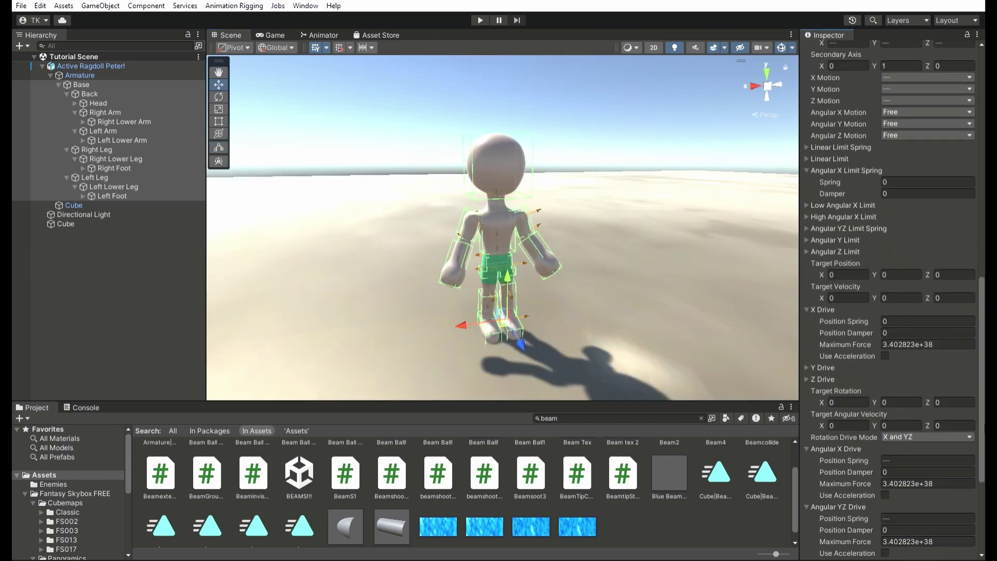
{"action": "scroll", "coordinate": [944, 363], "scroll_direction": "down", "scroll_amount": 4}
{"action": "scroll", "coordinate": [984, 400], "scroll_direction": "up", "scroll_amount": 1}
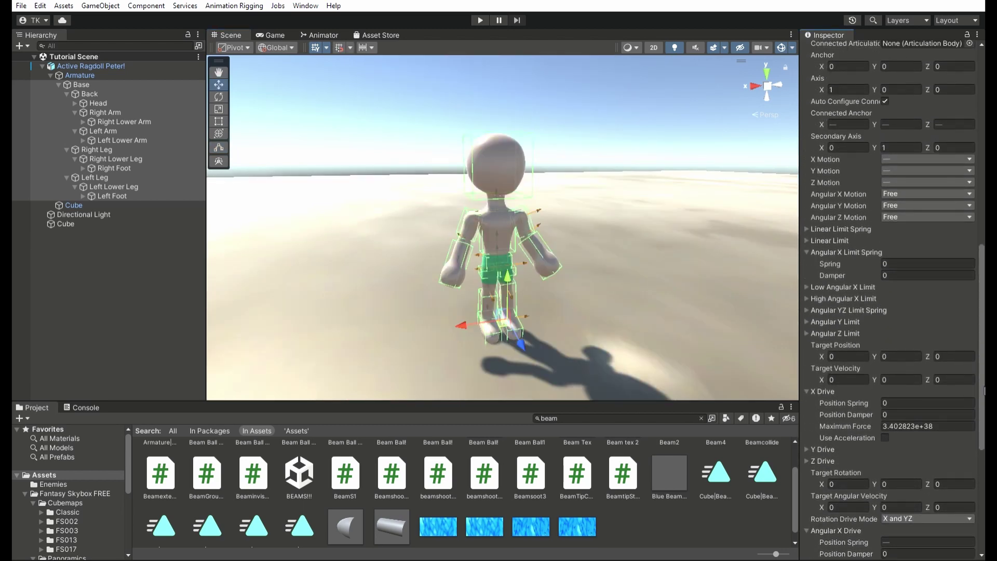
Try setting X, Y and Z Motion to Free on the joints of all body parts except Base
{"action": "left_click", "coordinate": [84, 82], "text": "ctrl"}
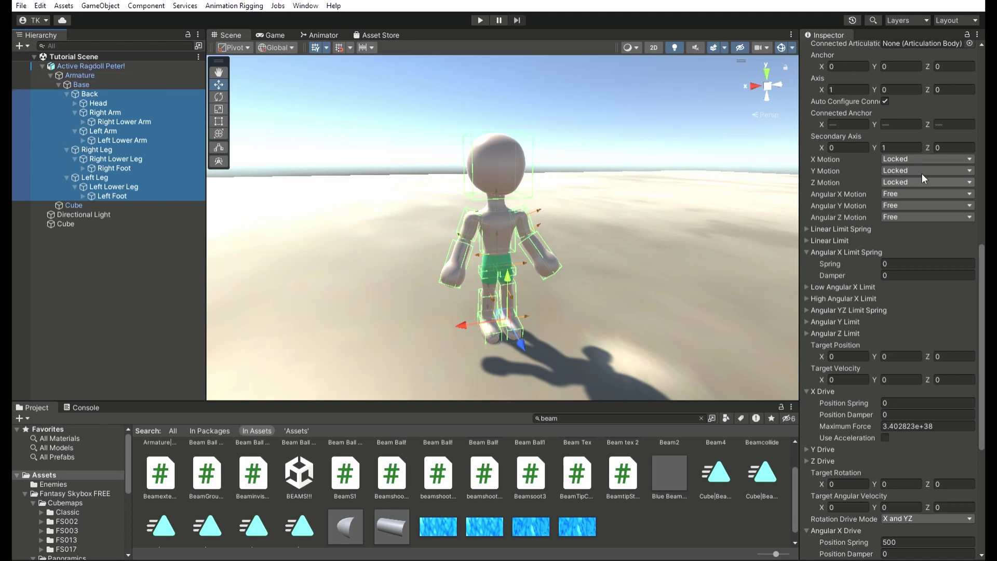
{"action": "left_click", "coordinate": [914, 159]}
{"action": "left_click", "coordinate": [913, 186]}
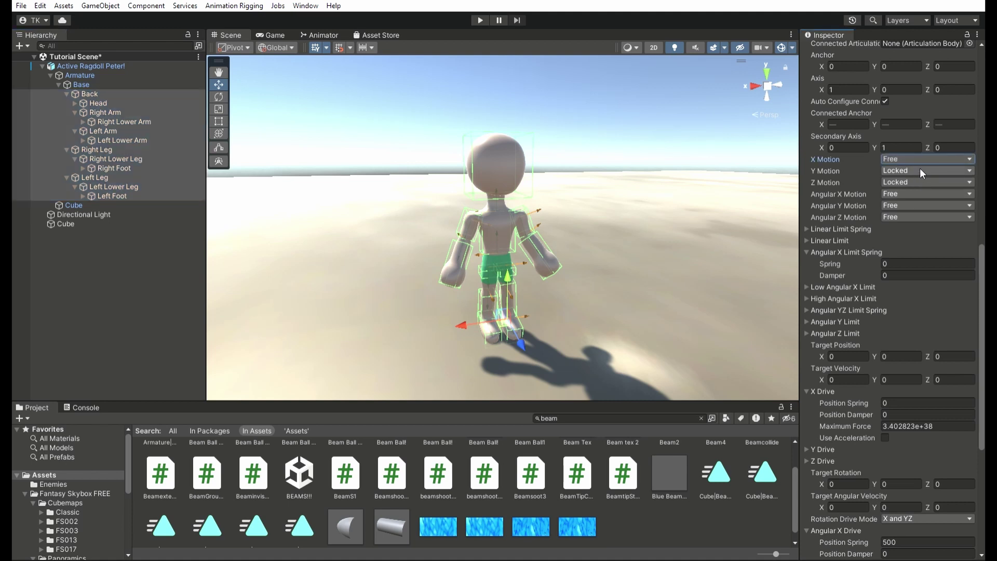
{"action": "left_click", "coordinate": [915, 195]}
{"action": "left_click", "coordinate": [914, 181]}
{"action": "left_click", "coordinate": [914, 207]}
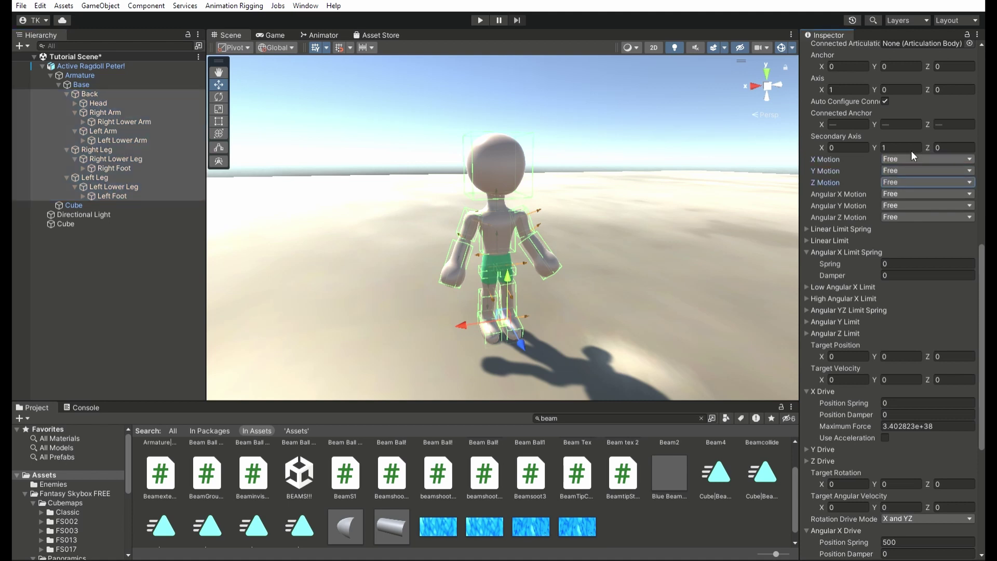
Set X, Y and Z Motion to Locked on the joints from Back to Left Foot, leaving Base out
{"action": "left_click", "coordinate": [913, 158]}
{"action": "left_click", "coordinate": [915, 160]}
{"action": "left_click", "coordinate": [916, 171]}
{"action": "left_click", "coordinate": [915, 172]}
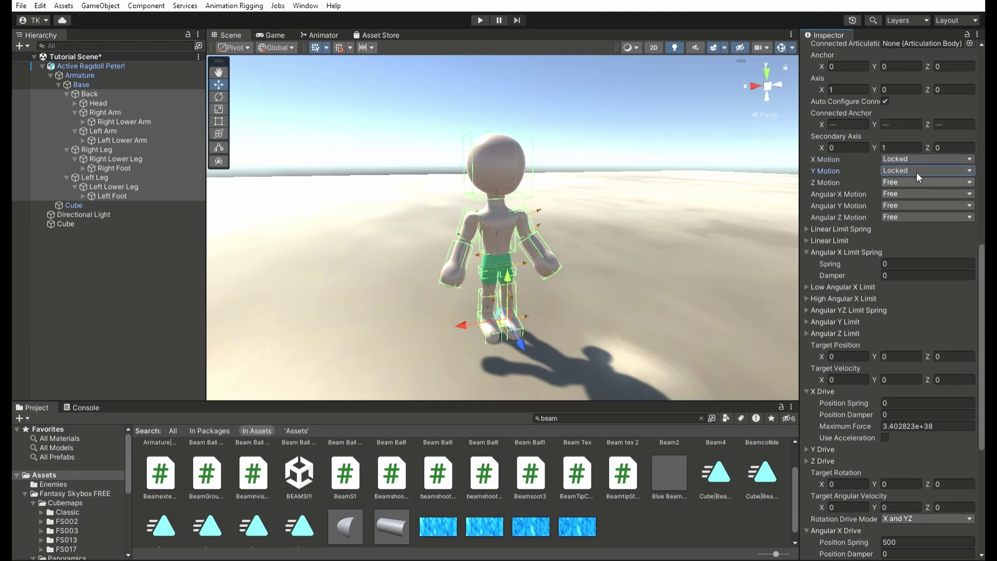
{"action": "left_click", "coordinate": [916, 183]}
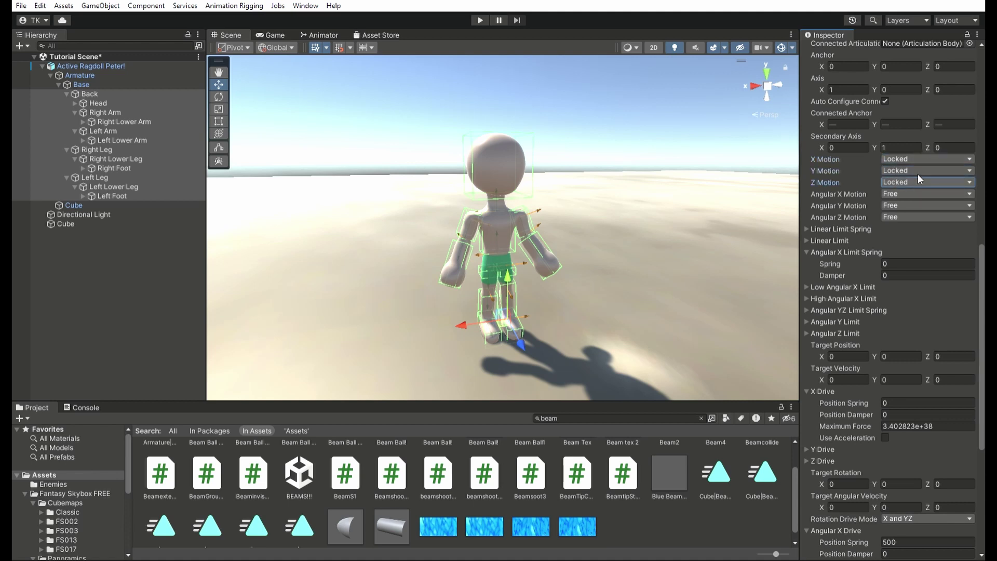
{"action": "left_click", "coordinate": [917, 174]}
Select all body parts from Base to Left Foot and set Position Spring to 500 for Angular X Drive and Angular YZ Drive
{"action": "left_click", "coordinate": [99, 83]}
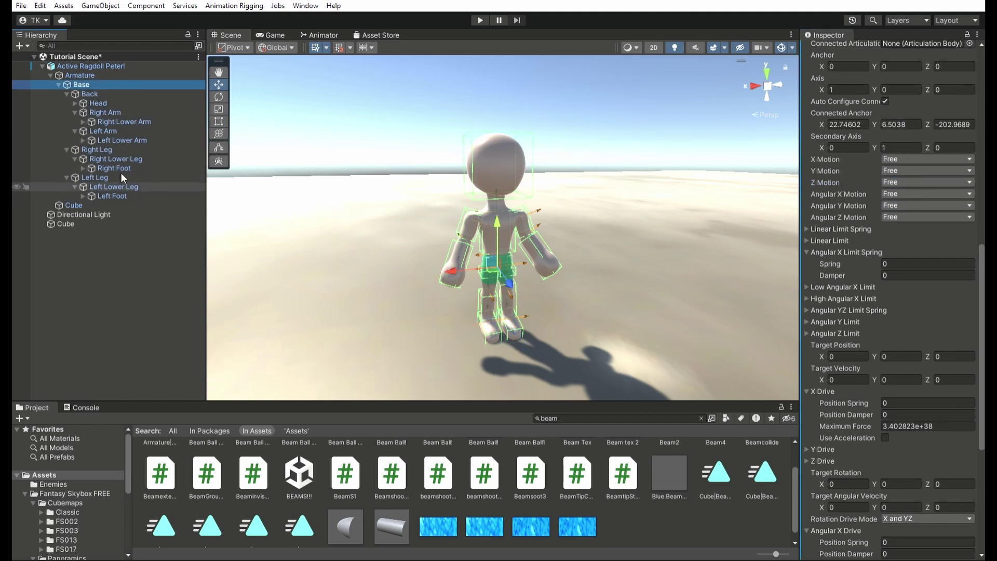
{"action": "left_click", "coordinate": [123, 187], "text": "shift"}
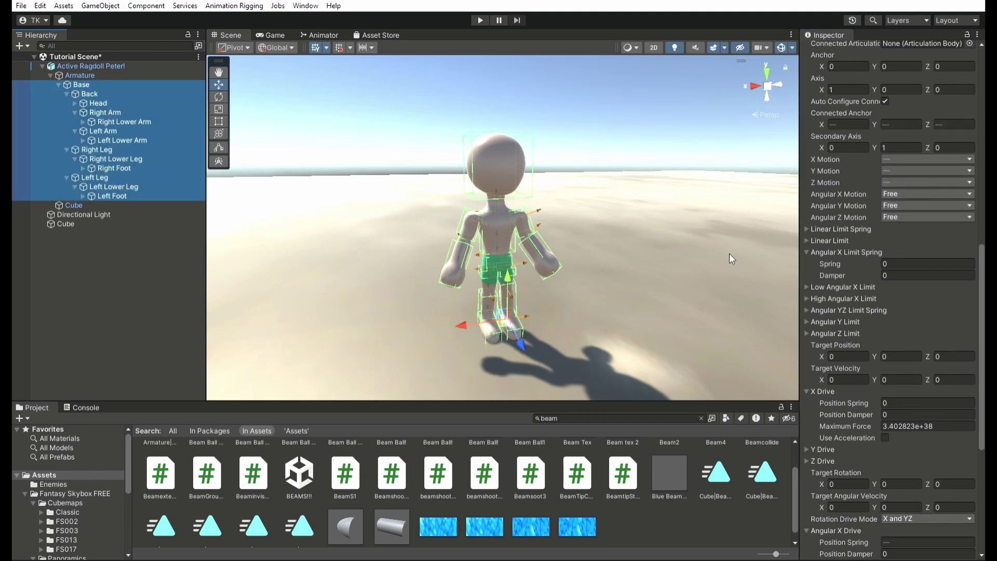
{"action": "scroll", "coordinate": [907, 238], "scroll_direction": "down", "scroll_amount": 8}
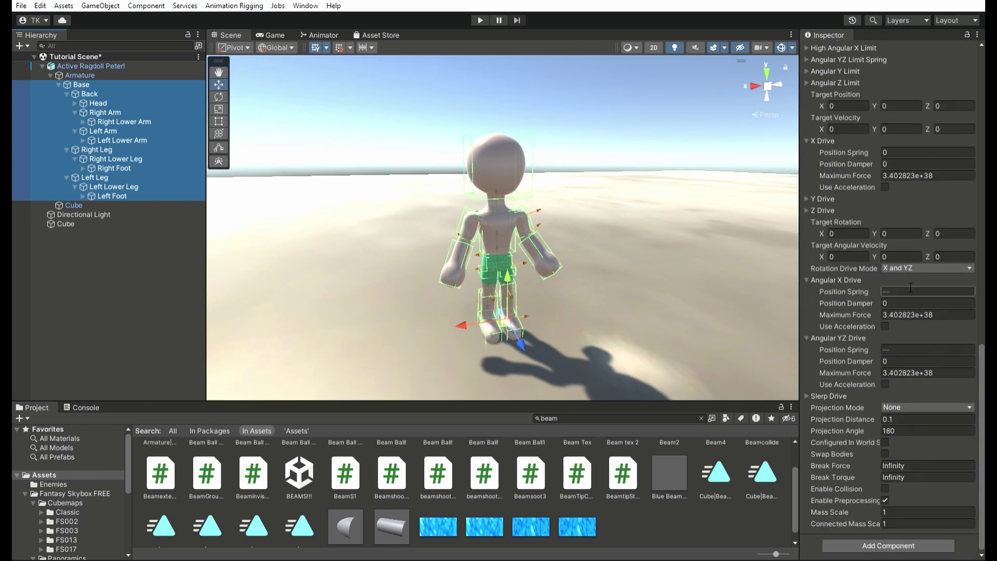
{"action": "left_click", "coordinate": [910, 288]}
{"action": "type", "text": "500"}
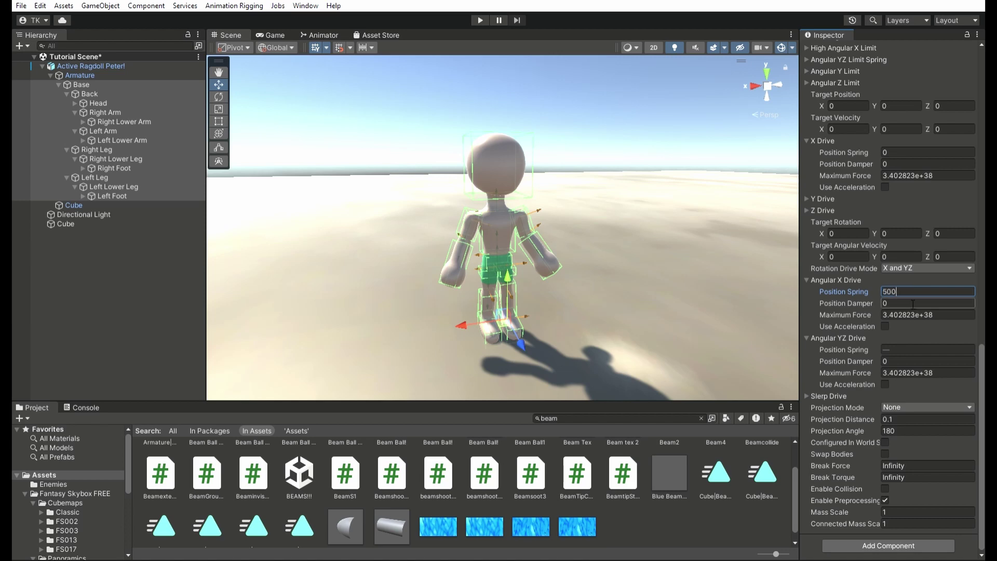
{"action": "left_click", "coordinate": [917, 347]}
{"action": "type", "text": "500"}
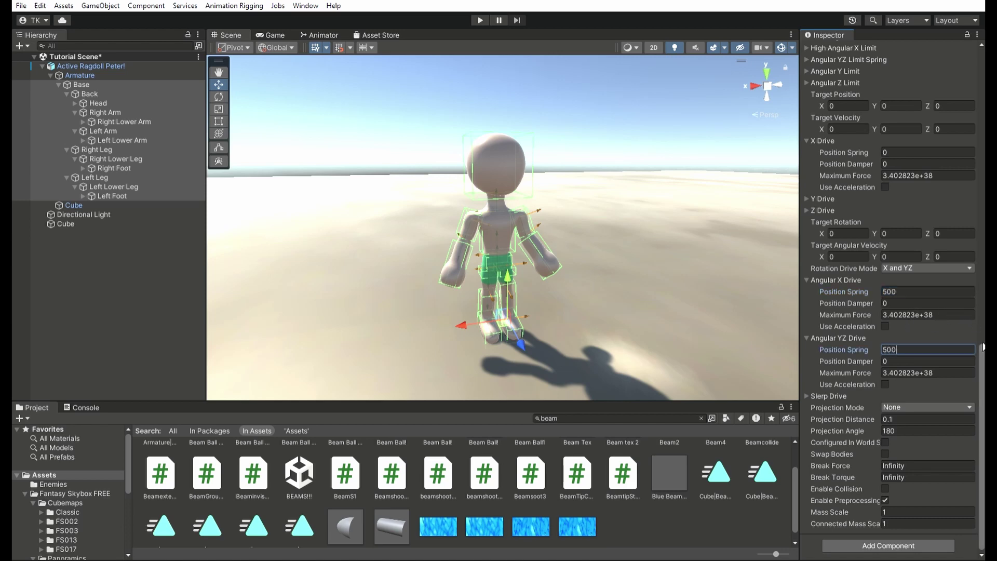
Review the Rigidbody, Box Collider and Configurable Joint settings shared by all body parts
{"action": "scroll", "coordinate": [963, 291], "scroll_direction": "up", "scroll_amount": 15}
{"action": "scroll", "coordinate": [935, 283], "scroll_direction": "down", "scroll_amount": 5}
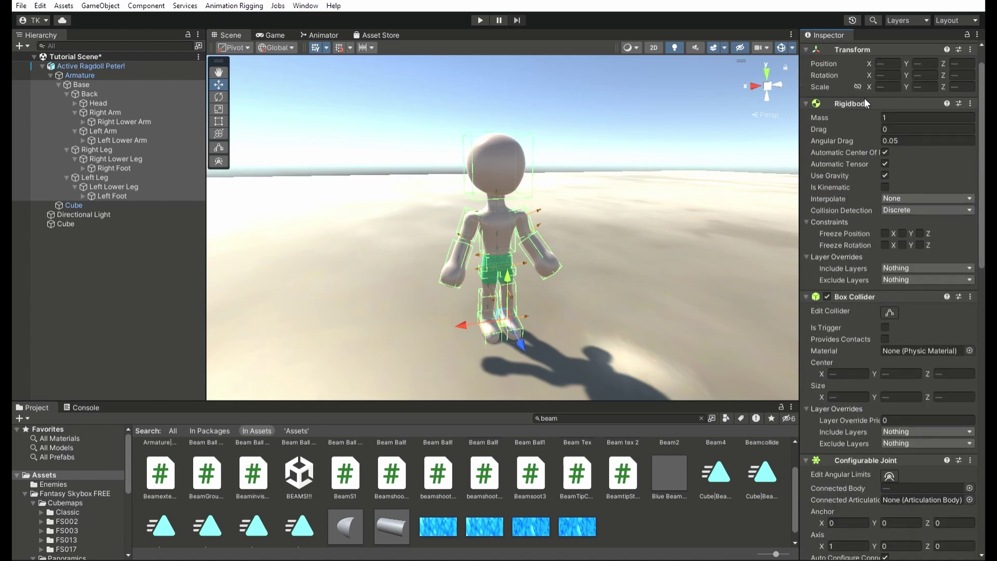
{"action": "scroll", "coordinate": [922, 444], "scroll_direction": "down", "scroll_amount": 6}
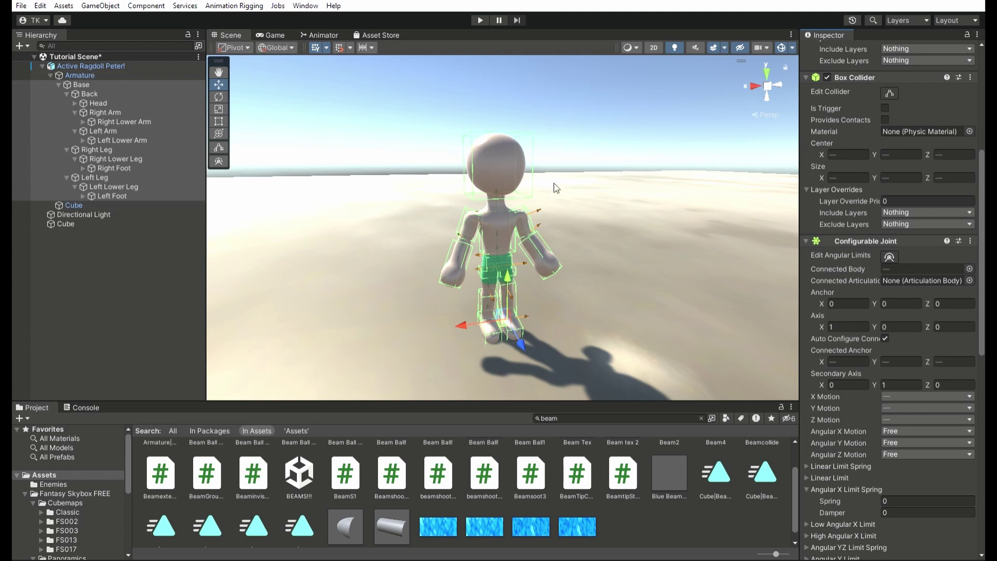
{"action": "scroll", "coordinate": [954, 362], "scroll_direction": "down", "scroll_amount": 4}
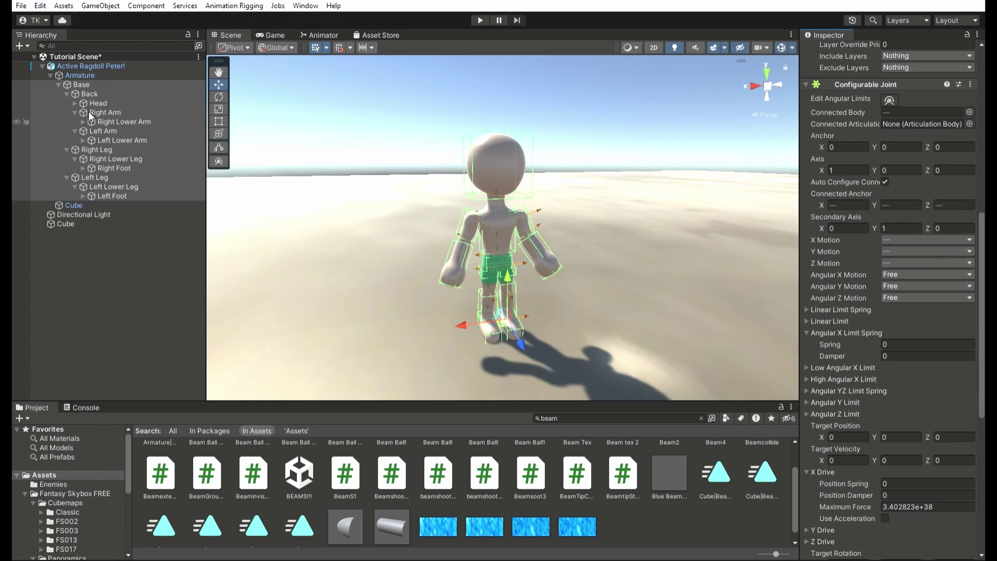
{"action": "scroll", "coordinate": [951, 366], "scroll_direction": "down", "scroll_amount": 5}
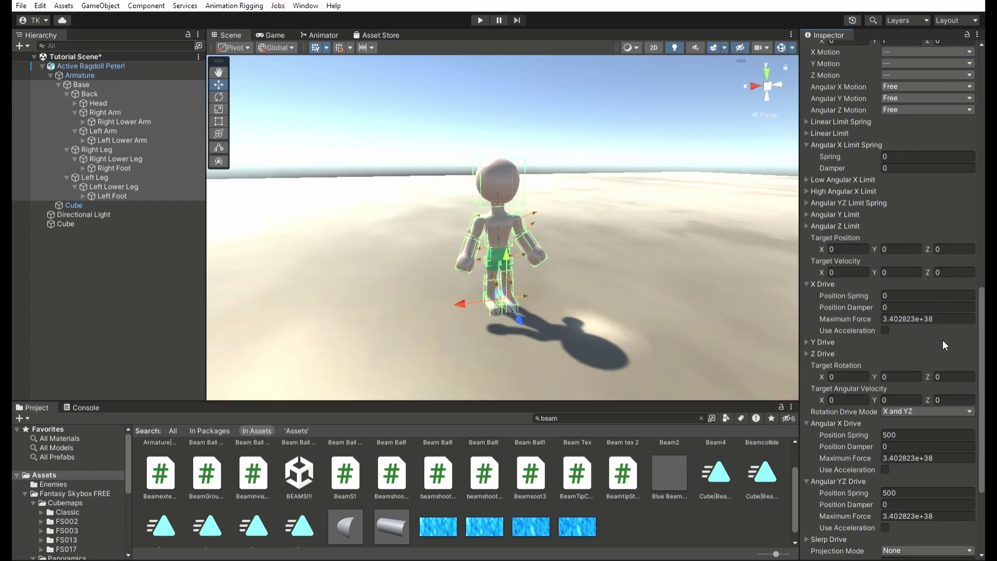
{"action": "scroll", "coordinate": [942, 340], "scroll_direction": "down", "scroll_amount": 4}
Run the scene in Play mode and examine how the ragdoll stands
{"action": "key", "text": "ctrl+p"}
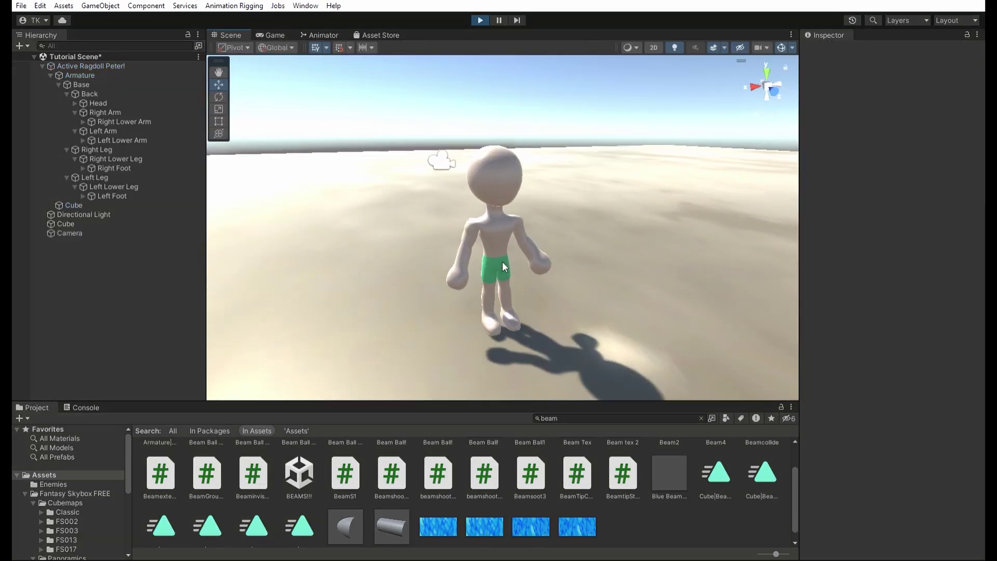
{"action": "scroll", "coordinate": [505, 264], "scroll_direction": "up", "scroll_amount": 3}
{"action": "right_click_drag", "start_coordinate": [507, 259], "coordinate": [534, 257]}
{"action": "scroll", "coordinate": [527, 261], "scroll_direction": "down", "scroll_amount": 5}
{"action": "middle_click_drag", "start_coordinate": [528, 260], "coordinate": [560, 239]}
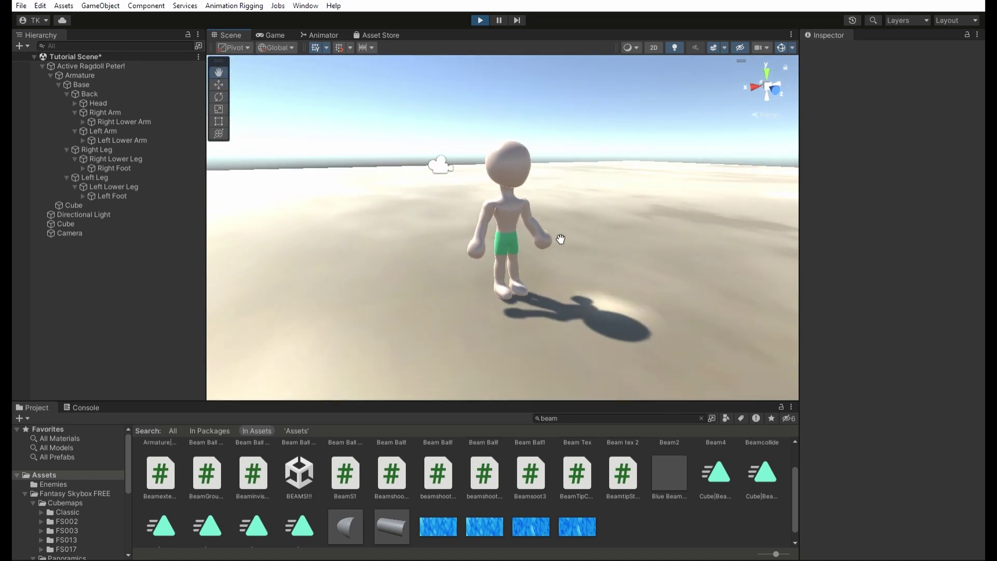
Select the ragdoll's Base and move it around the running scene to test the joints
{"action": "left_click", "coordinate": [508, 219]}
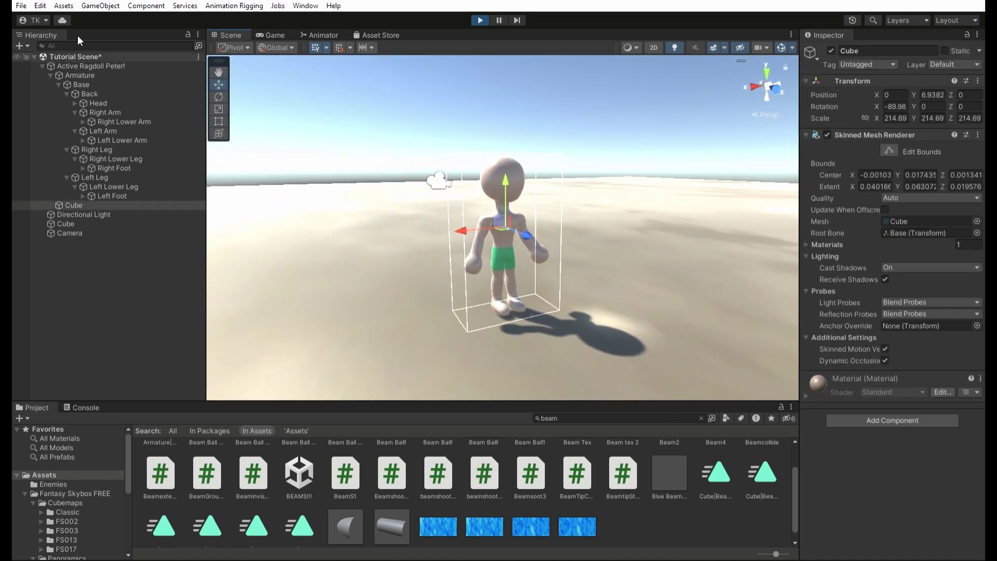
{"action": "left_click", "coordinate": [81, 84]}
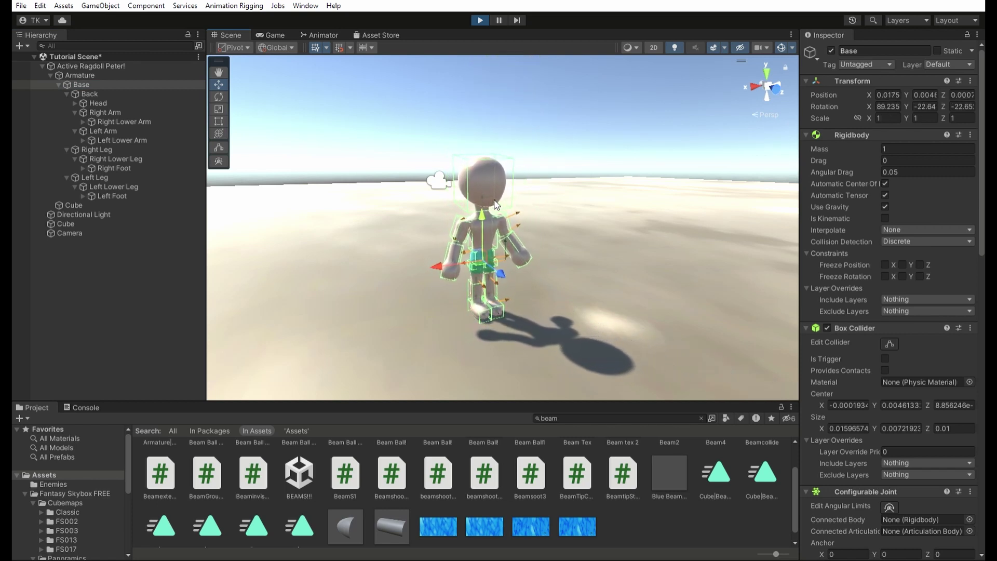
{"action": "scroll", "coordinate": [880, 230], "scroll_direction": "down", "scroll_amount": 3}
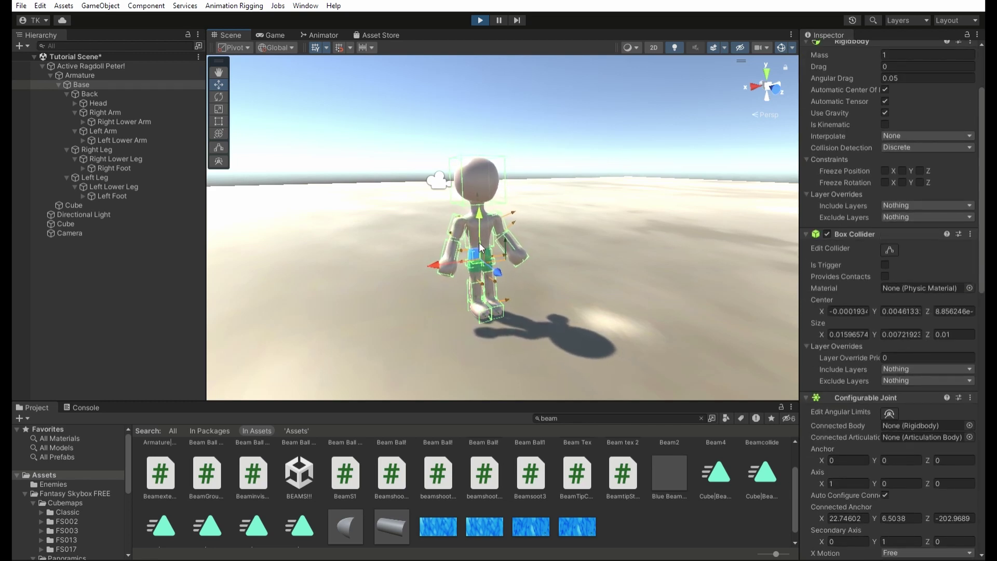
{"action": "left_click_drag", "start_coordinate": [475, 252], "coordinate": [603, 156]}
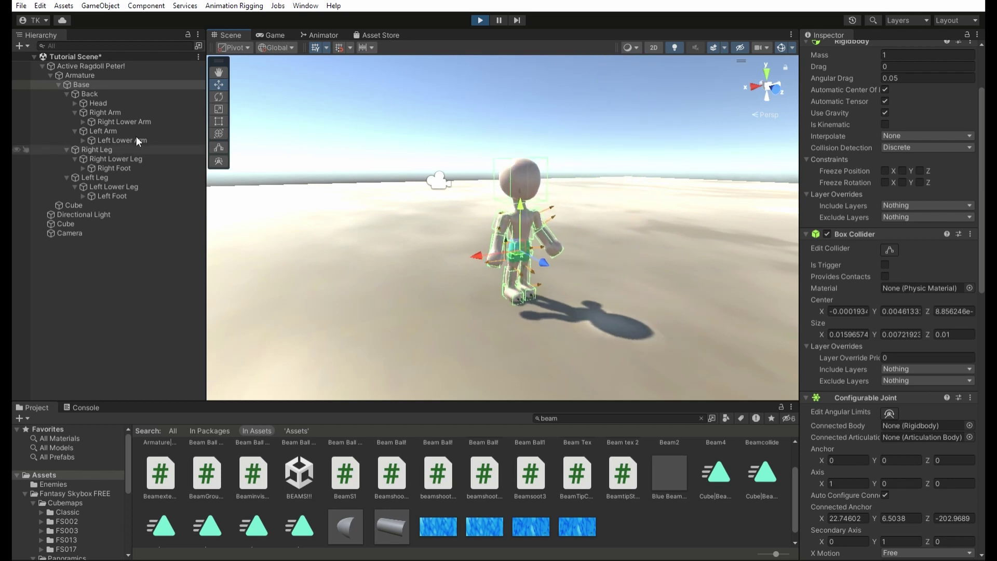
Add a cube to the running scene and move it around the ragdoll to test collisions
{"action": "left_click", "coordinate": [117, 286]}
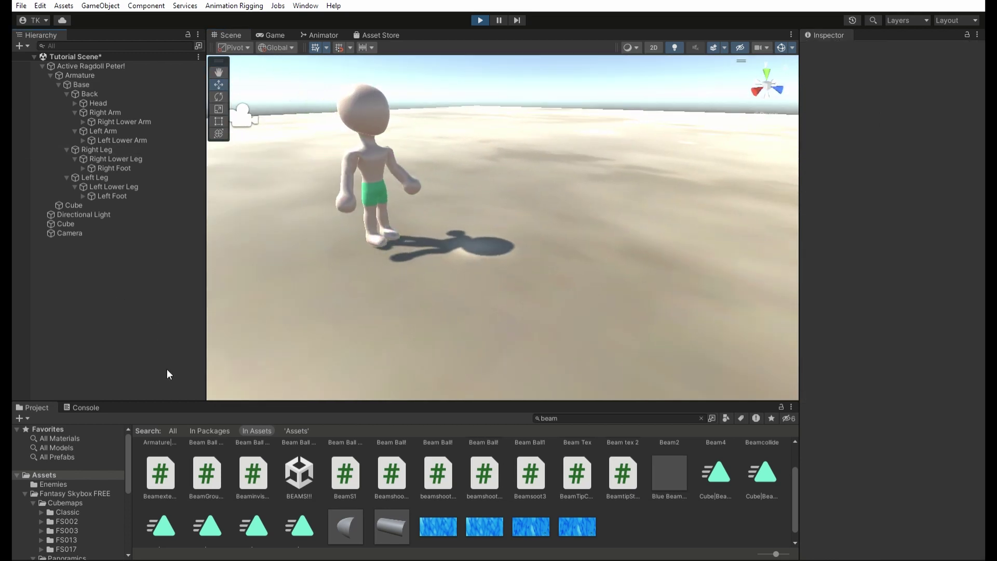
{"action": "left_click", "coordinate": [295, 304]}
{"action": "left_click_drag", "start_coordinate": [503, 228], "coordinate": [537, 271]}
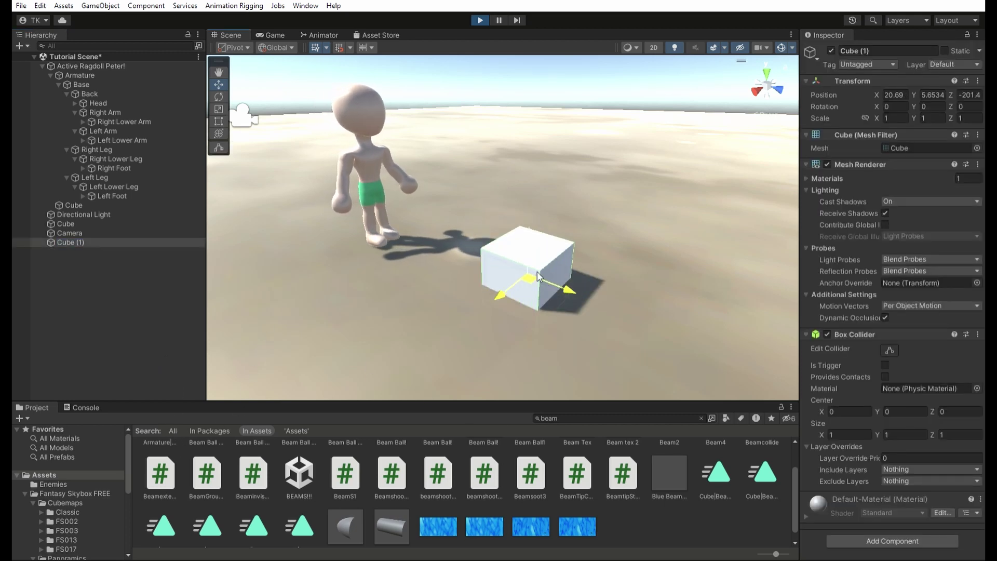
{"action": "left_click_drag", "start_coordinate": [684, 222], "coordinate": [590, 138]}
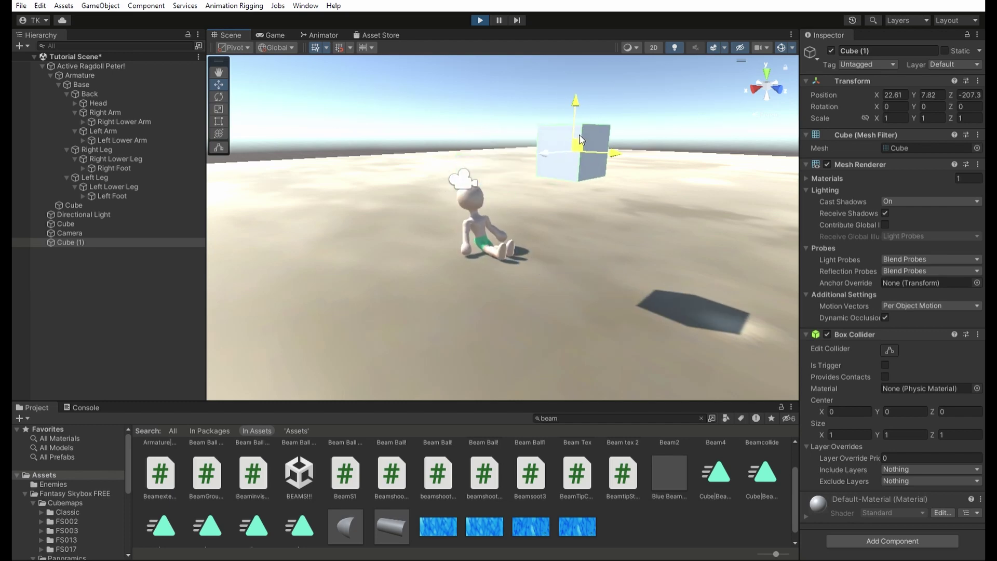
{"action": "right_click_drag", "start_coordinate": [467, 255], "coordinate": [494, 224]}
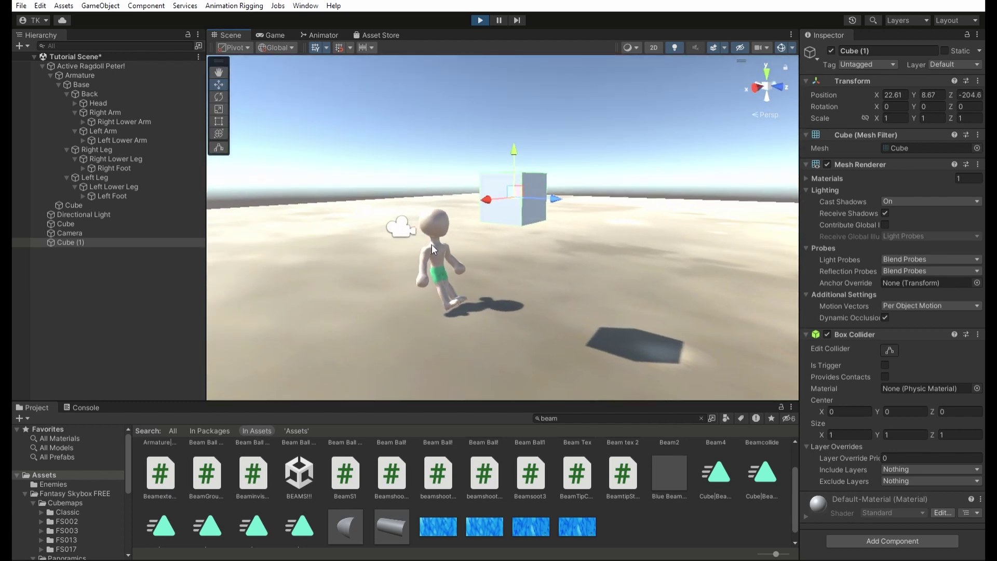
Leave Play mode and attach the Rag Doll Controler script to Base between its Rigidbody and Box Collider
{"action": "left_click", "coordinate": [454, 242]}
{"action": "left_click", "coordinate": [453, 242]}
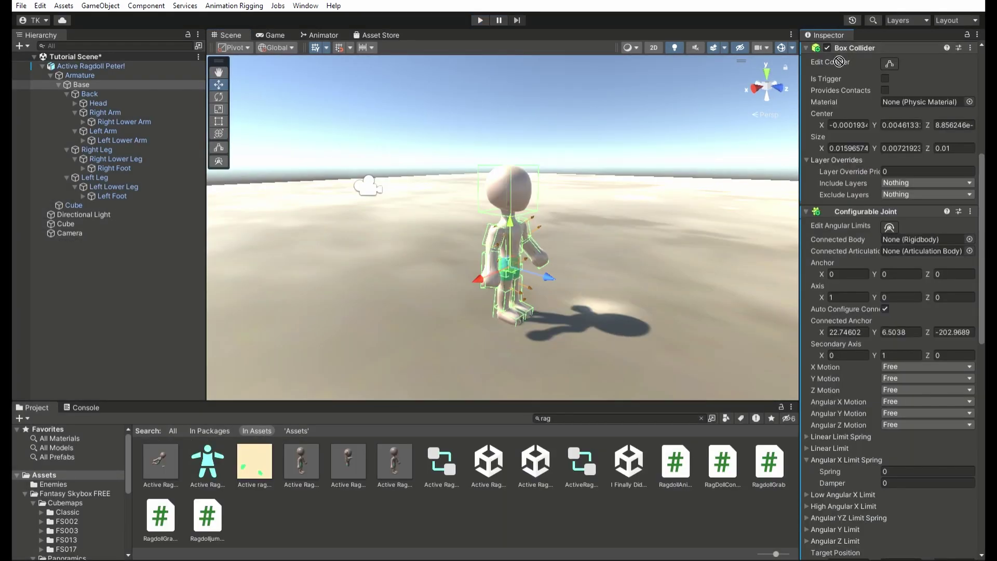
{"action": "left_click_drag", "start_coordinate": [840, 63], "coordinate": [869, 308]}
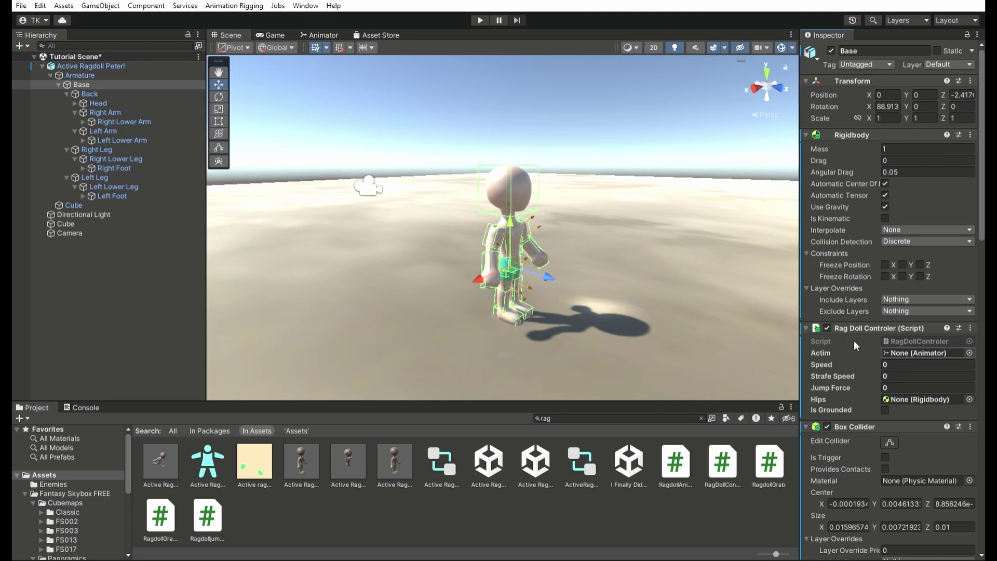
Open the Active Ragdoll Runner and ActiveRagdollPeterAnime! animator controllers and examine their states, transitions and parameters
{"action": "double_click", "coordinate": [453, 447]}
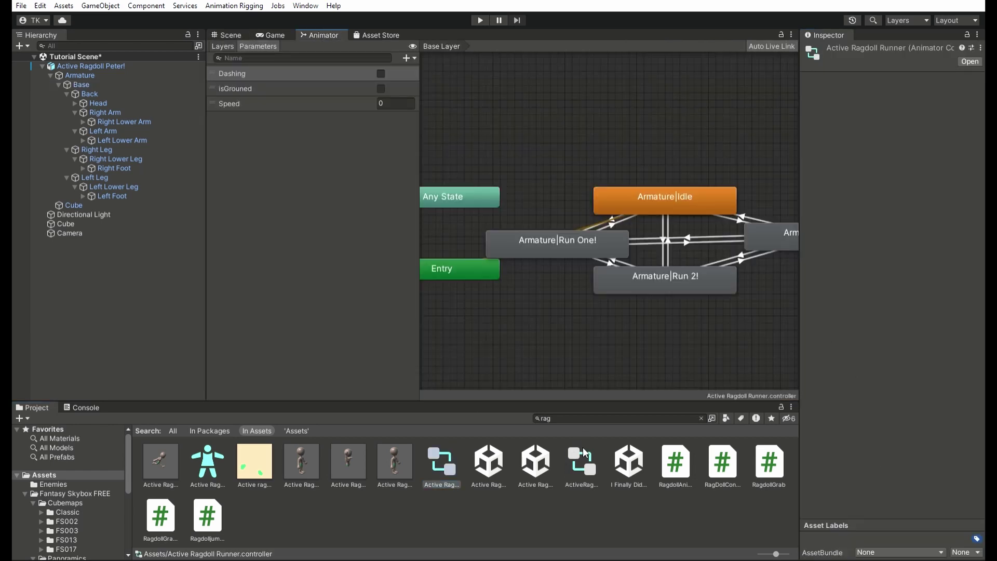
{"action": "left_click", "coordinate": [583, 459]}
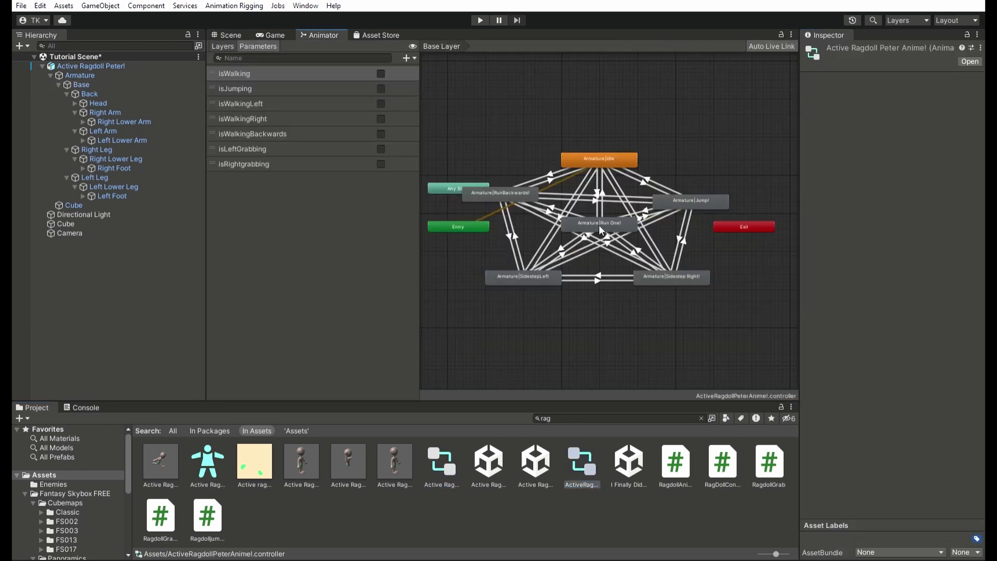
{"action": "scroll", "coordinate": [599, 225], "scroll_direction": "up", "scroll_amount": 5}
{"action": "middle_click_drag", "start_coordinate": [599, 226], "coordinate": [613, 316]}
{"action": "scroll", "coordinate": [606, 291], "scroll_direction": "down", "scroll_amount": 6}
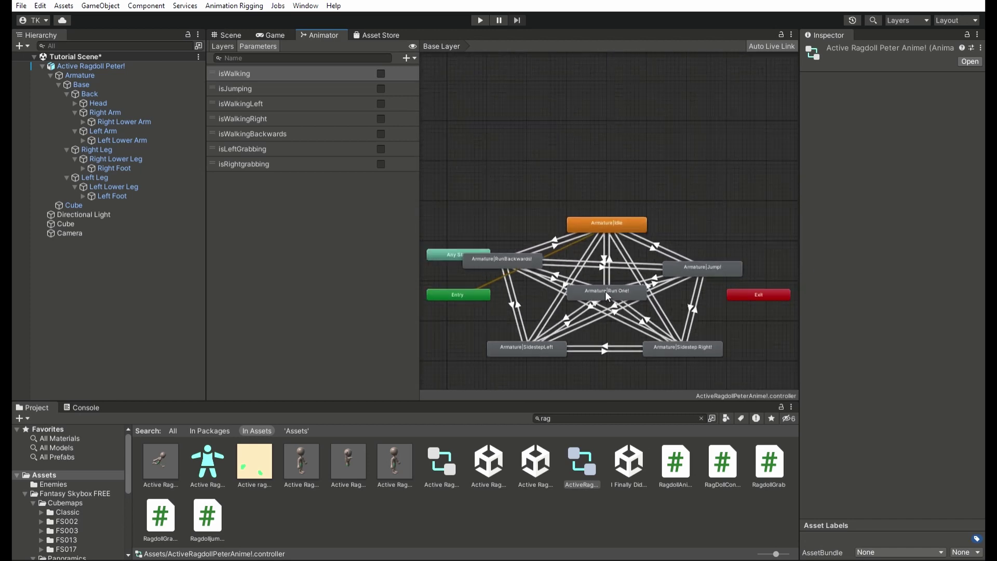
{"action": "scroll", "coordinate": [597, 244], "scroll_direction": "down", "scroll_amount": 2}
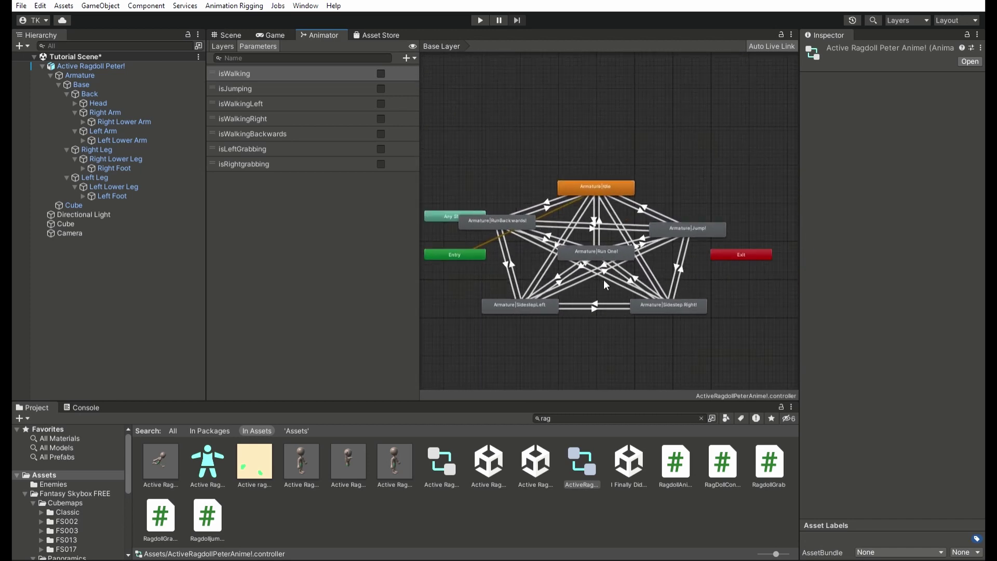
Open the RagDollControler script's preview and examine its public fields and the movement code in FixedUpdate
{"action": "middle_click_drag", "start_coordinate": [608, 285], "coordinate": [613, 285]}
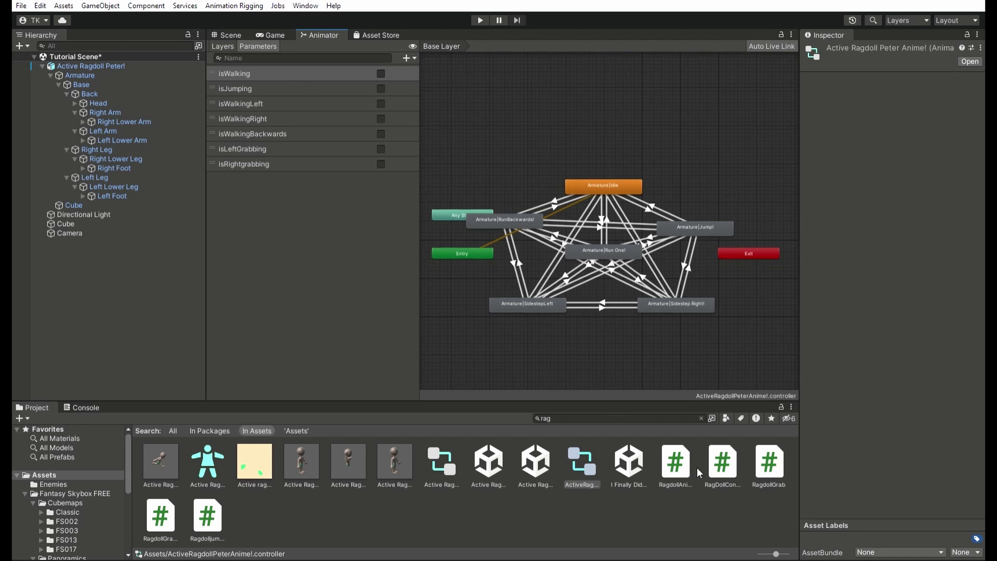
{"action": "left_click", "coordinate": [722, 462]}
{"action": "scroll", "coordinate": [906, 279], "scroll_direction": "down", "scroll_amount": 4}
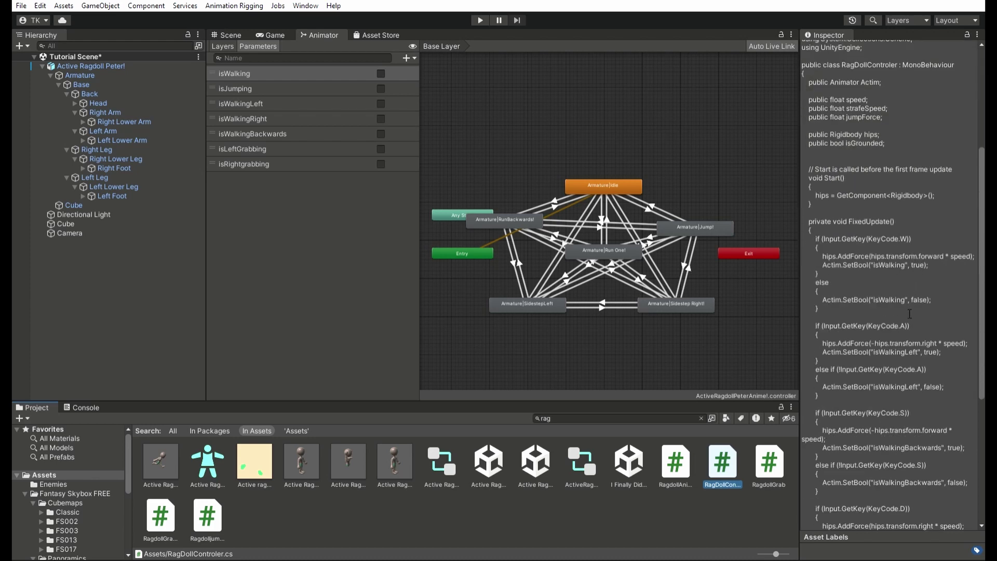
{"action": "scroll", "coordinate": [909, 313], "scroll_direction": "down", "scroll_amount": 6}
{"action": "scroll", "coordinate": [906, 260], "scroll_direction": "up", "scroll_amount": 10}
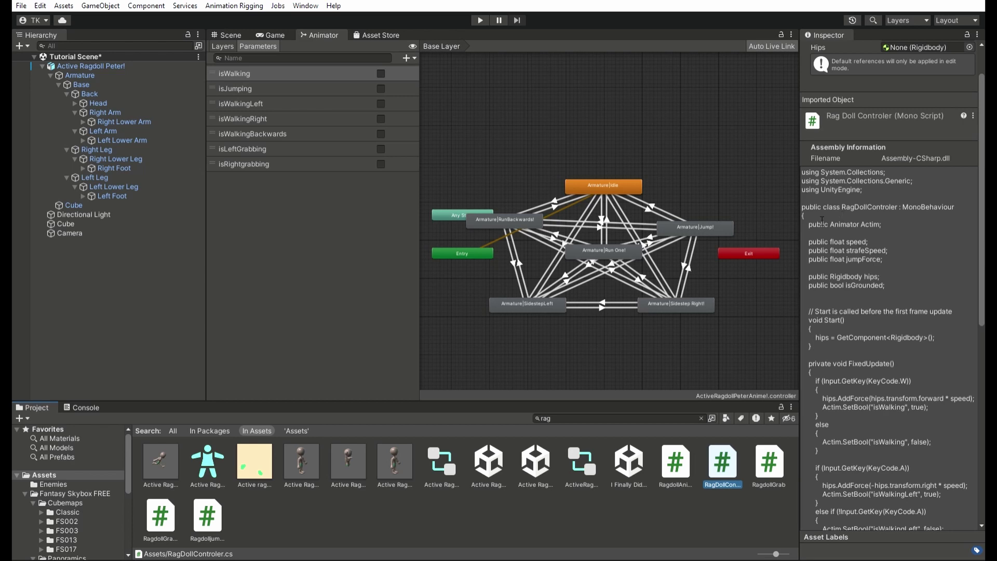
{"action": "scroll", "coordinate": [870, 274], "scroll_direction": "down", "scroll_amount": 3}
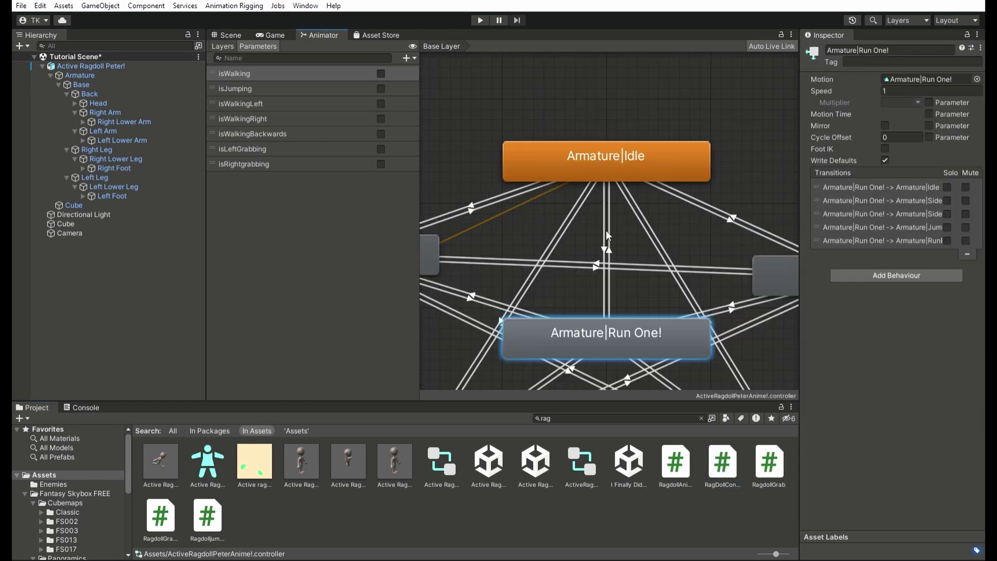
Examine the settings and conditions of the two-way transitions between Armature|Idle and the Run One!, Jump! and RunBackwards! states
{"action": "left_click", "coordinate": [601, 233]}
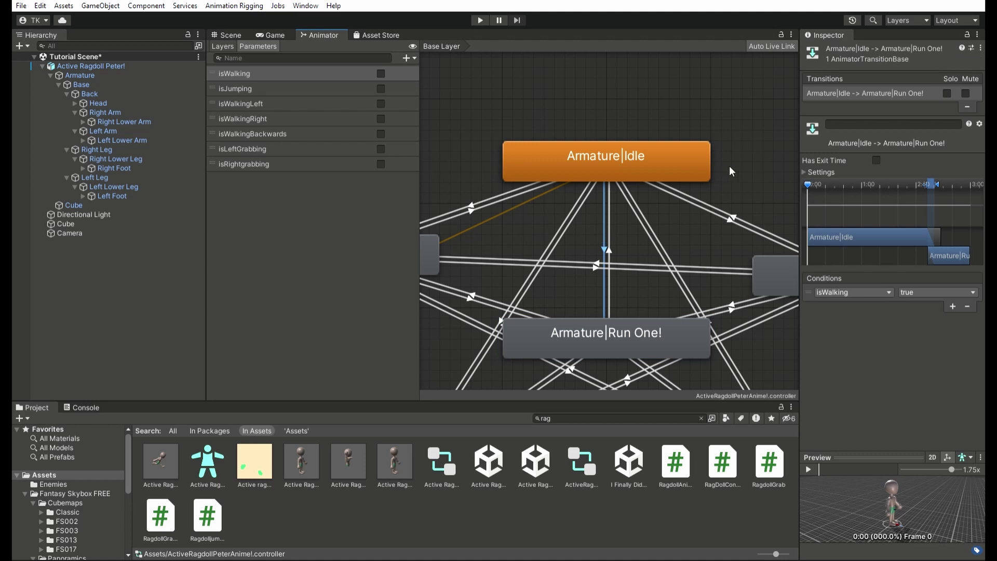
{"action": "left_click", "coordinate": [804, 172]}
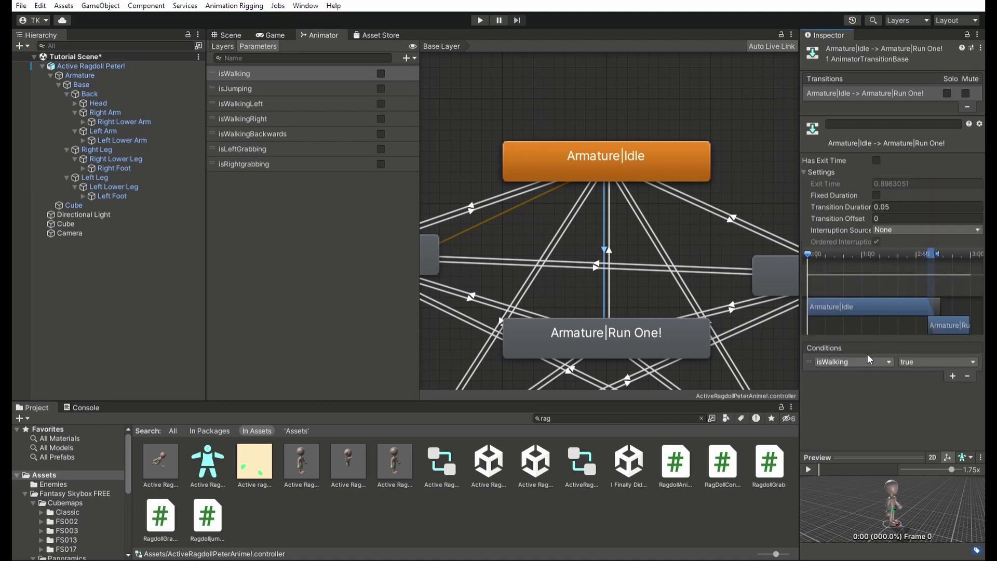
{"action": "left_click", "coordinate": [609, 238]}
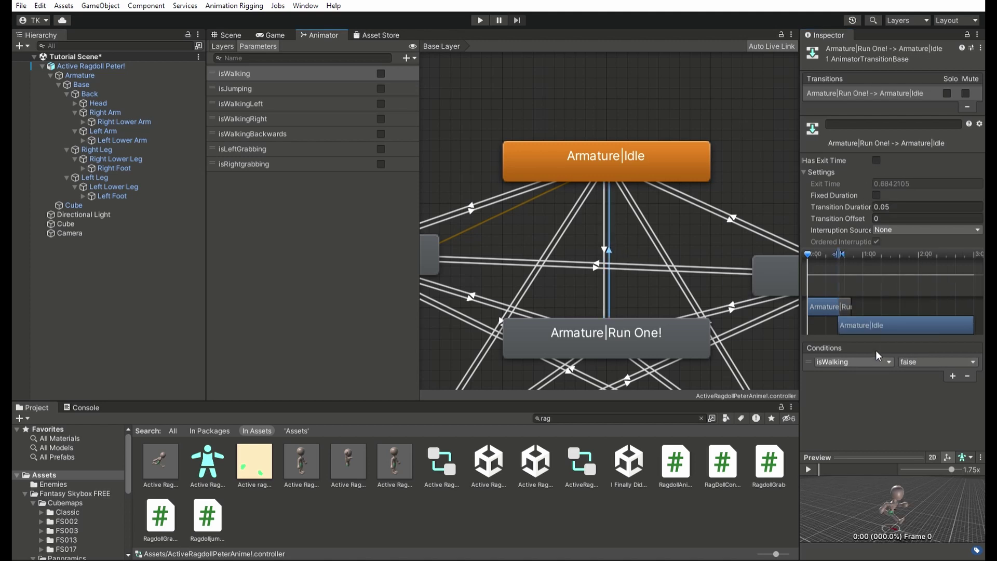
{"action": "middle_click_drag", "start_coordinate": [665, 189], "coordinate": [505, 206]}
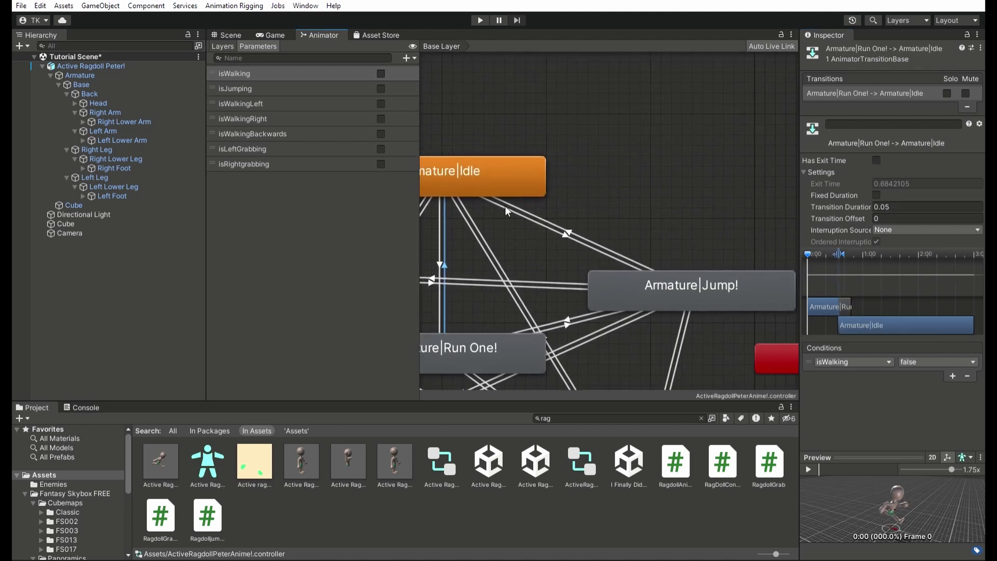
{"action": "left_click", "coordinate": [563, 230]}
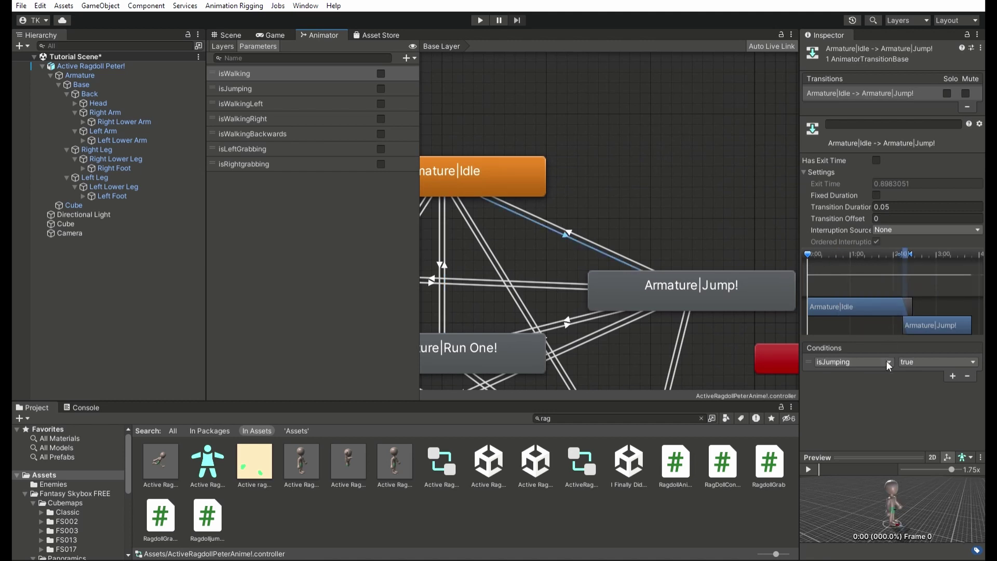
{"action": "left_click", "coordinate": [593, 229]}
{"action": "left_click", "coordinate": [582, 222]}
{"action": "middle_click_drag", "start_coordinate": [522, 232], "coordinate": [891, 220]}
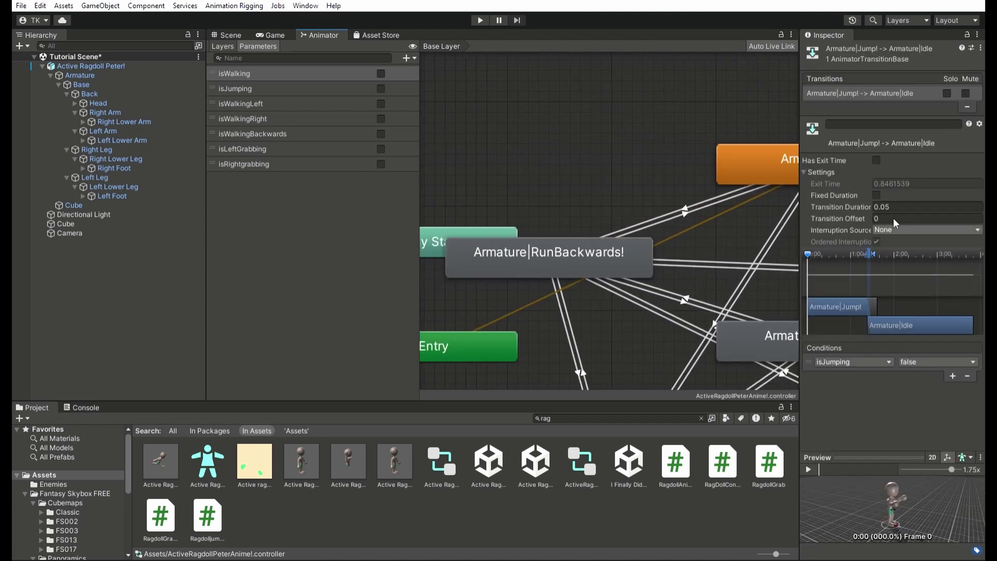
{"action": "left_click", "coordinate": [696, 190]}
{"action": "left_click", "coordinate": [686, 207]}
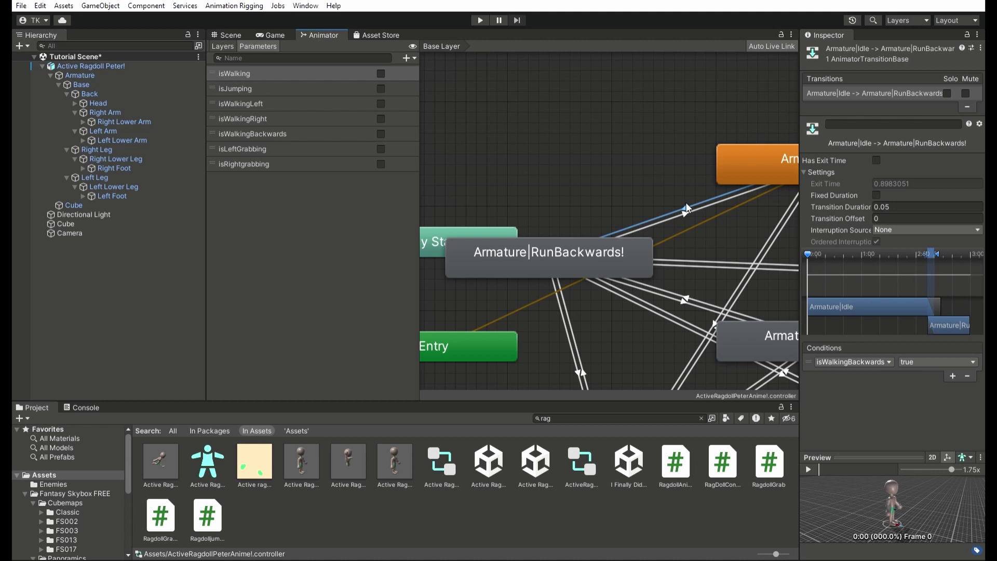
{"action": "left_click", "coordinate": [685, 203]}
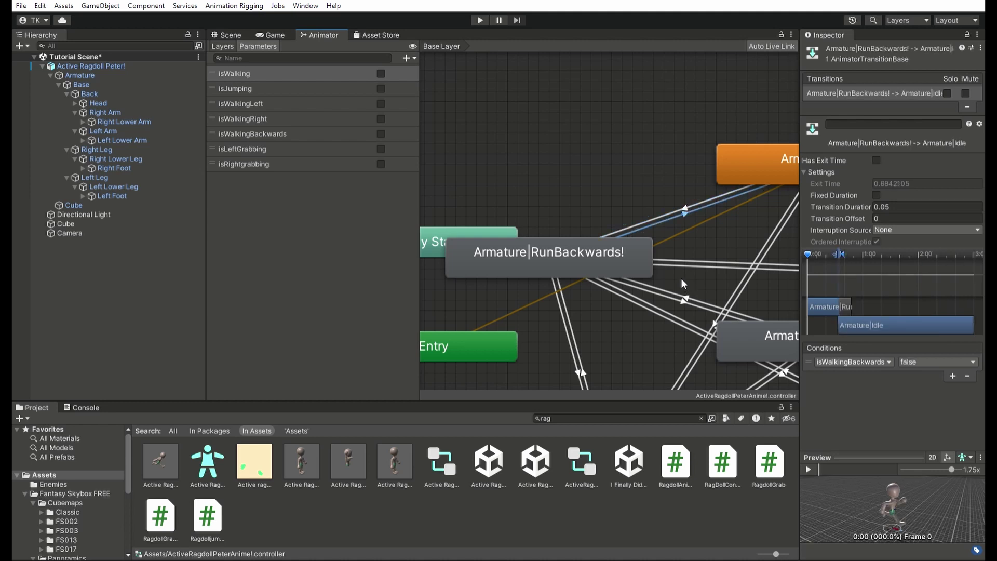
{"action": "middle_click_drag", "start_coordinate": [680, 278], "coordinate": [469, 168]}
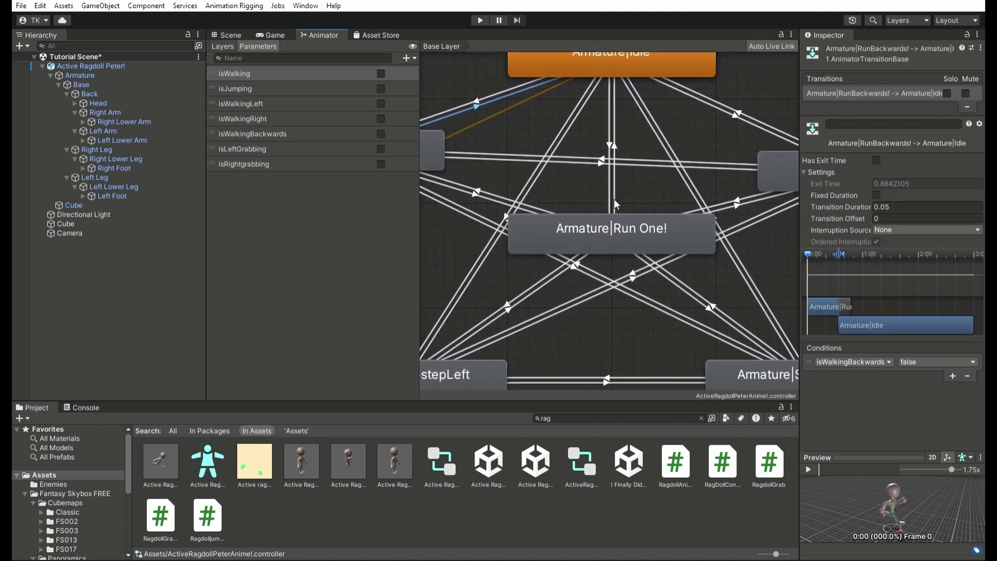
Examine the conditions of the transitions linking Armature|Run One! with the SidestepLeft and Sidestep Right! states
{"action": "left_click", "coordinate": [518, 286]}
{"action": "middle_click_drag", "start_coordinate": [519, 284], "coordinate": [638, 242]}
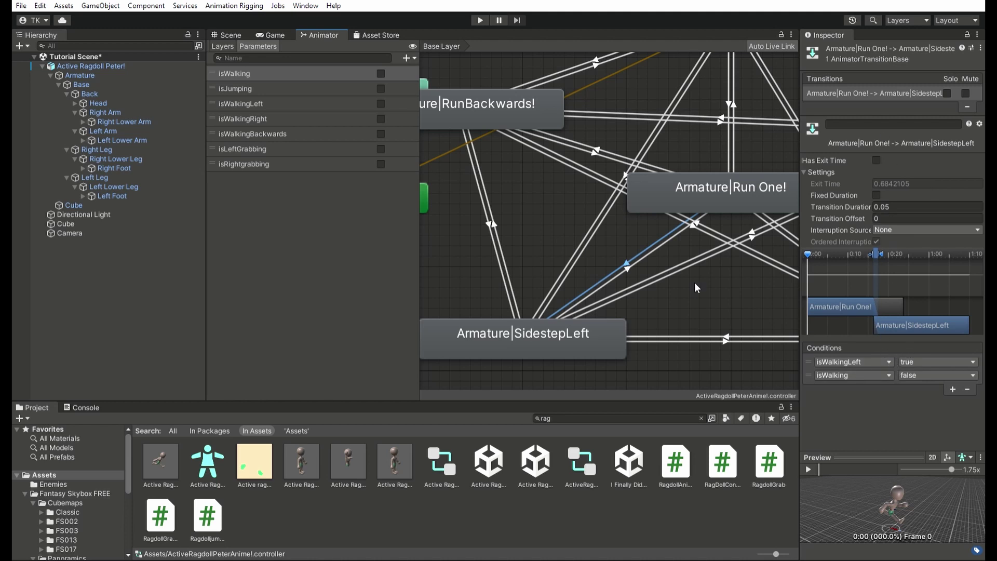
{"action": "middle_click_drag", "start_coordinate": [693, 282], "coordinate": [637, 314]}
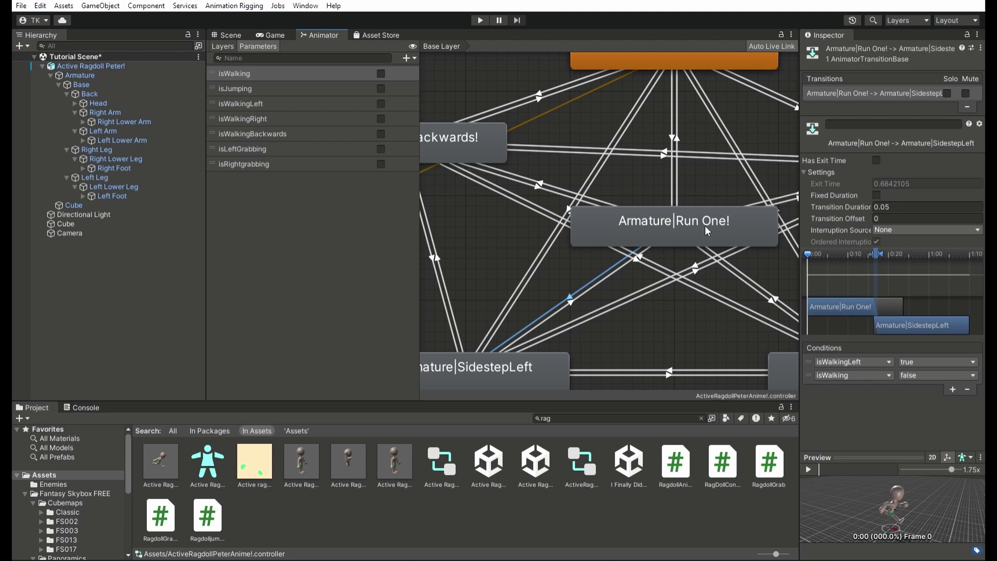
{"action": "middle_click_drag", "start_coordinate": [695, 201], "coordinate": [705, 192]}
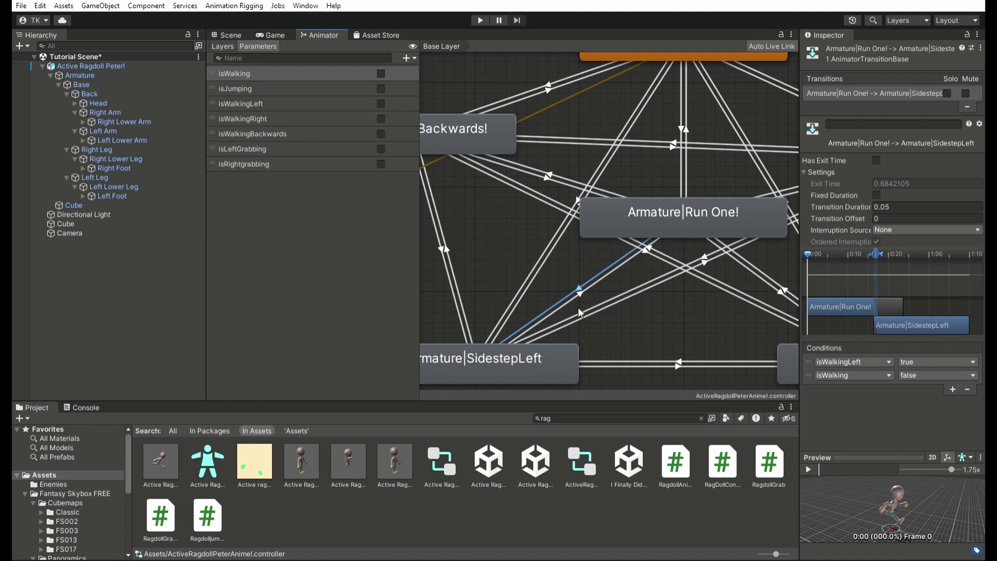
{"action": "left_click", "coordinate": [596, 286]}
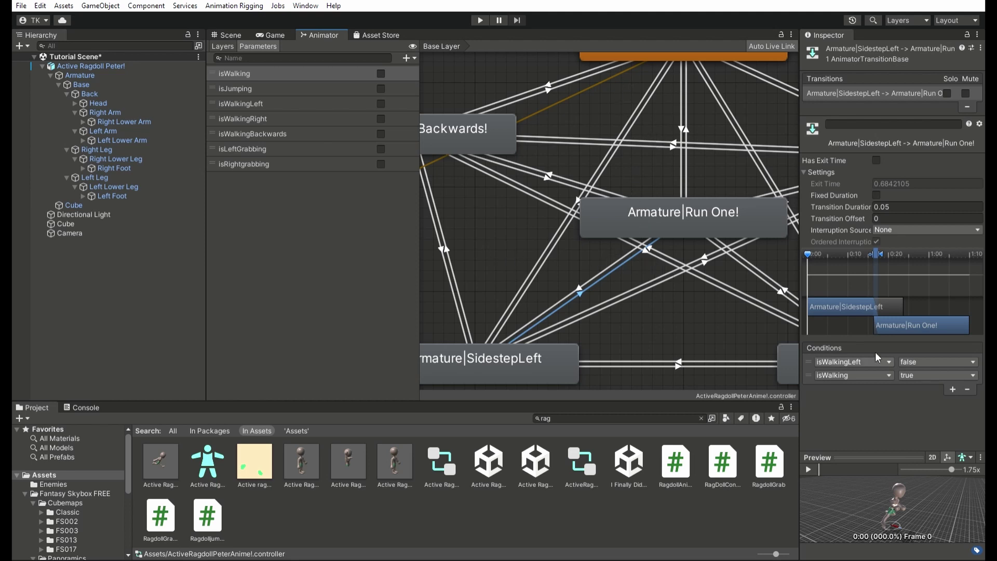
{"action": "middle_click_drag", "start_coordinate": [757, 307], "coordinate": [538, 282]}
{"action": "left_click", "coordinate": [562, 259]}
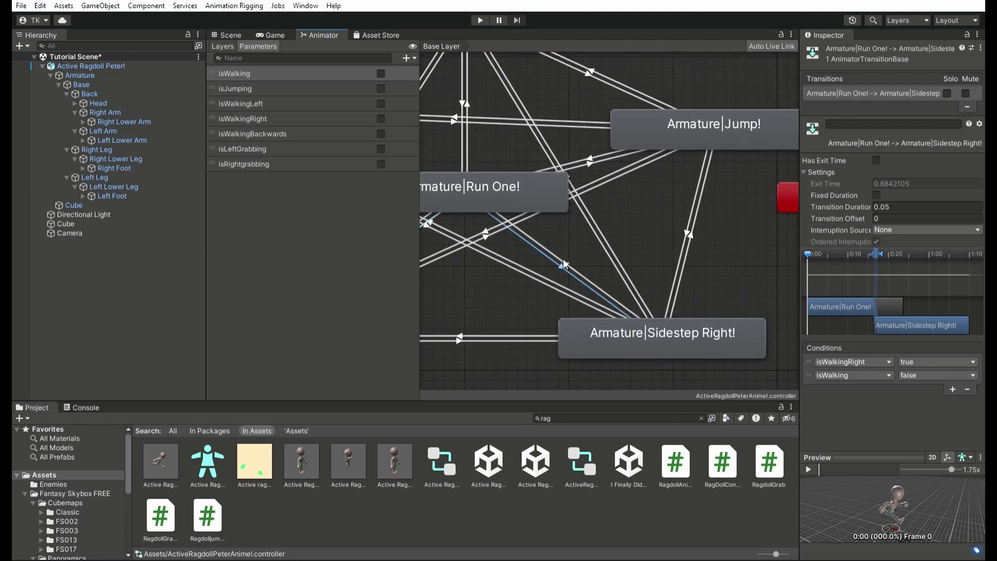
{"action": "left_click", "coordinate": [571, 263]}
{"action": "middle_click_drag", "start_coordinate": [608, 205], "coordinate": [656, 294]}
Check the transitions between Run One! and Jump!, and add an isWalking true condition to Jump! -> Run One!
{"action": "left_click", "coordinate": [639, 246]}
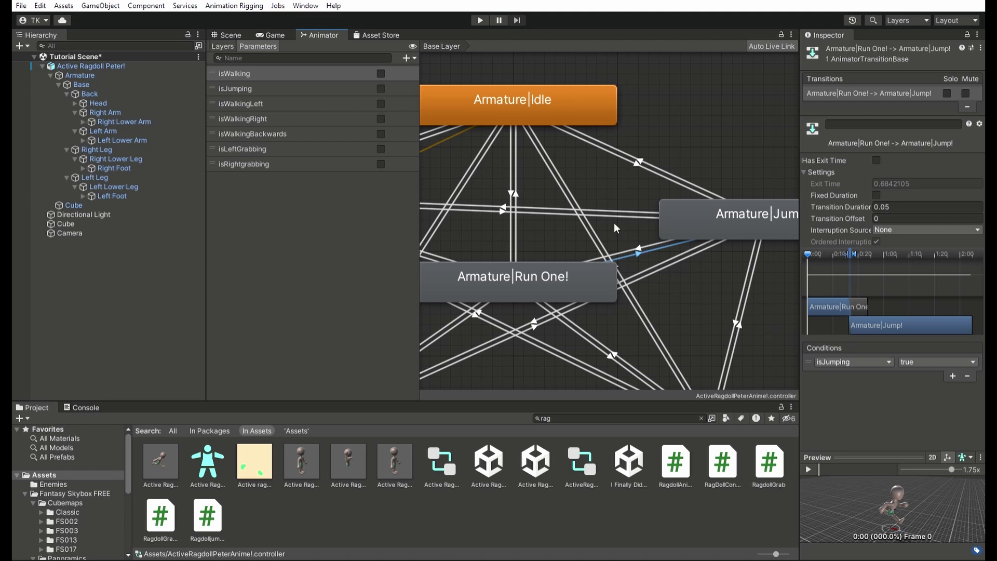
{"action": "left_click", "coordinate": [636, 237]}
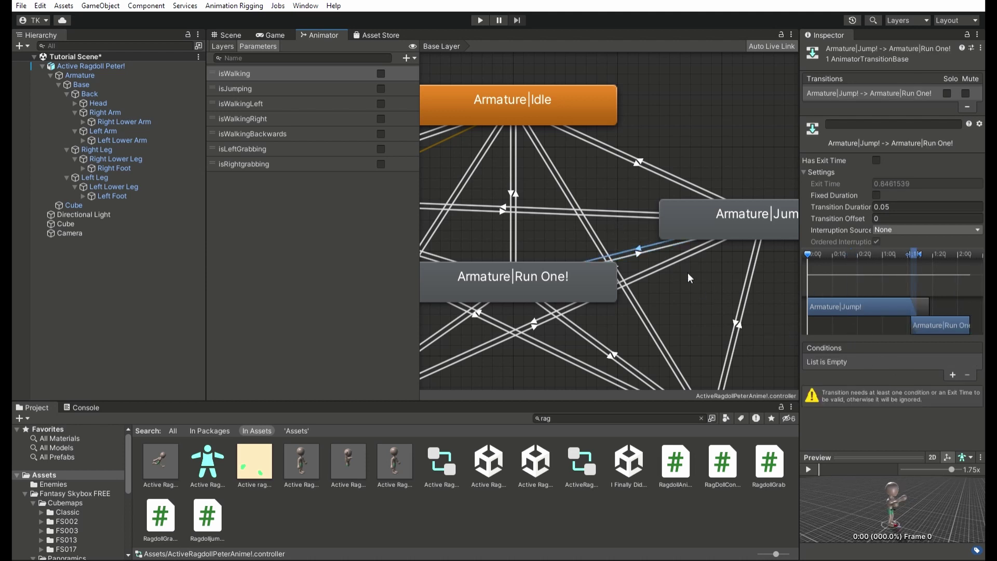
{"action": "left_click", "coordinate": [952, 371]}
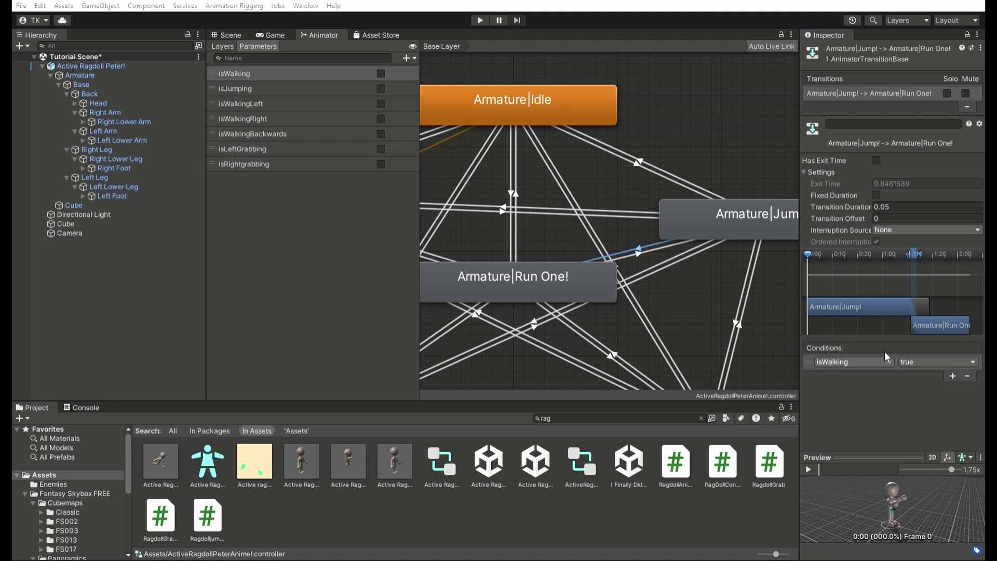
{"action": "left_click", "coordinate": [867, 405]}
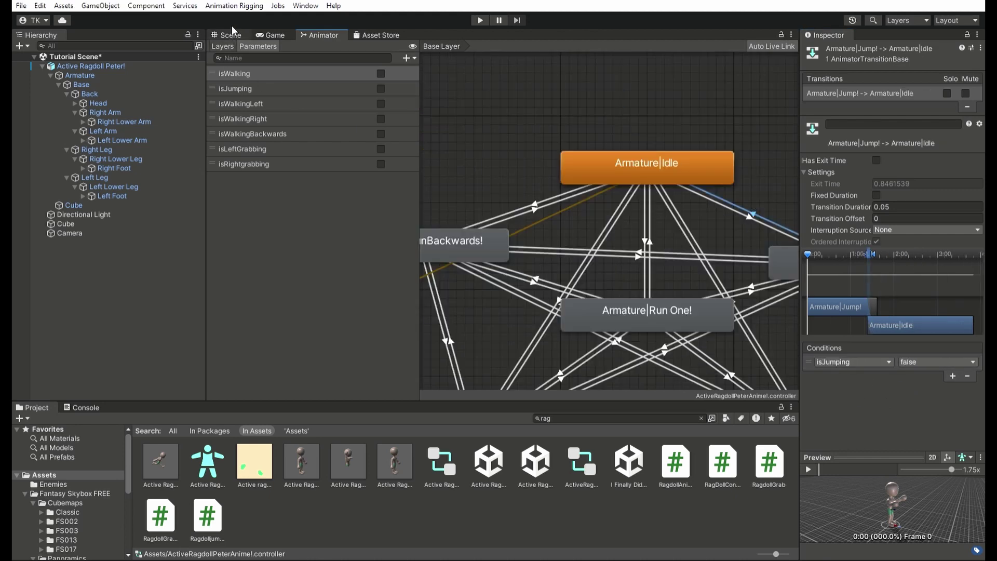
Add a second Active Ragdoll Peter! character to the scene and give it the ActiveRagdollPeterAnime! animator controller
{"action": "left_click", "coordinate": [232, 30]}
{"action": "left_click", "coordinate": [105, 212]}
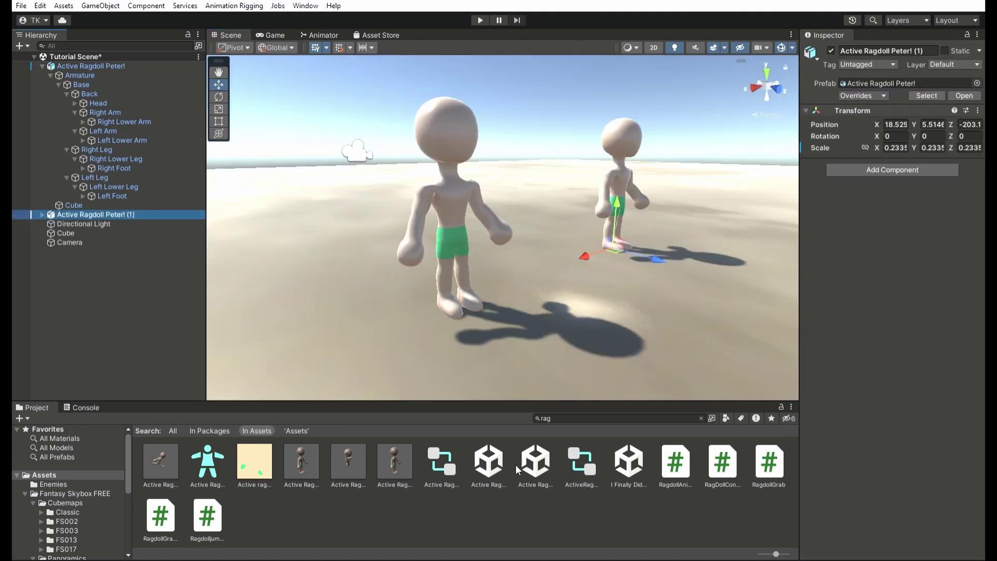
{"action": "left_click_drag", "start_coordinate": [573, 456], "coordinate": [869, 214]}
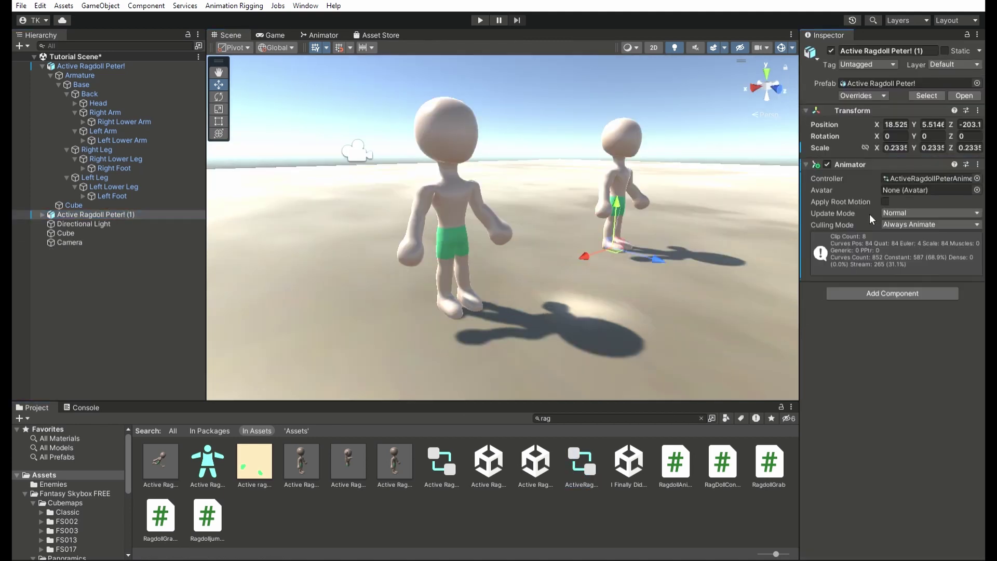
Rename the second ragdoll character as Mirror and attach the Rag Doll Controler script to it
{"action": "left_click", "coordinate": [109, 213]}
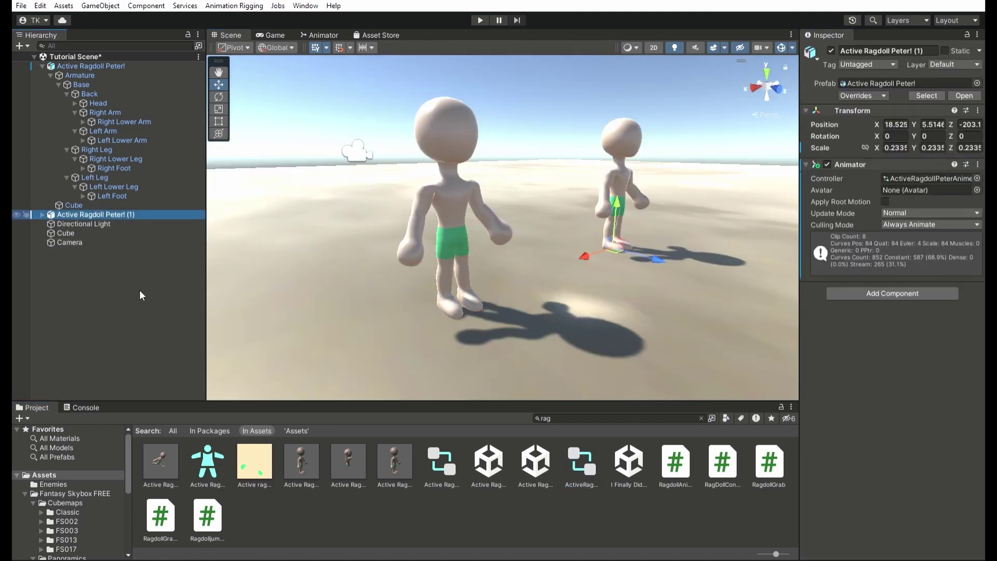
{"action": "key", "text": "F2"}
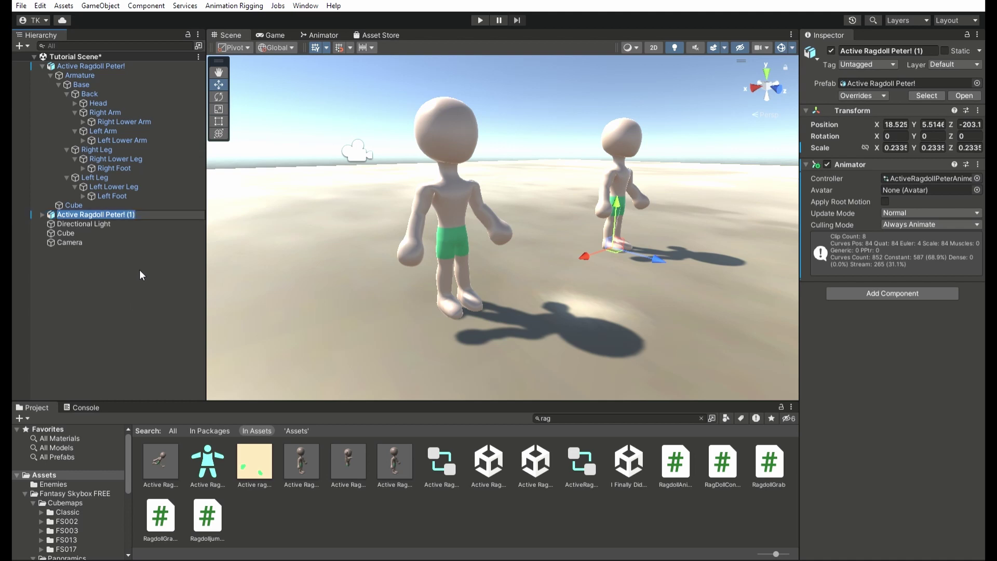
{"action": "type", "text": "Mir"}
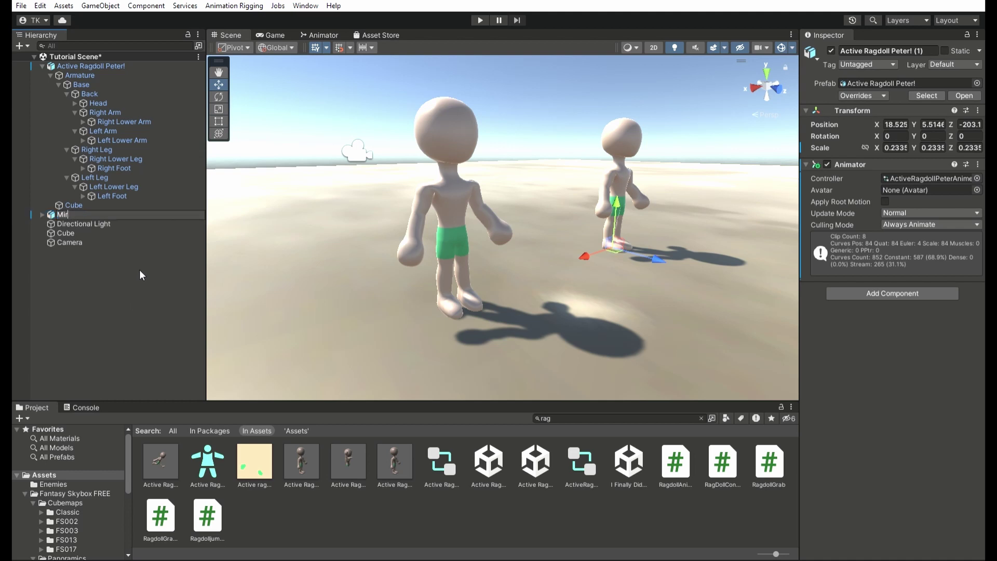
{"action": "type", "text": "e"}
{"action": "type", "text": "ror"}
{"action": "key", "text": "Return"}
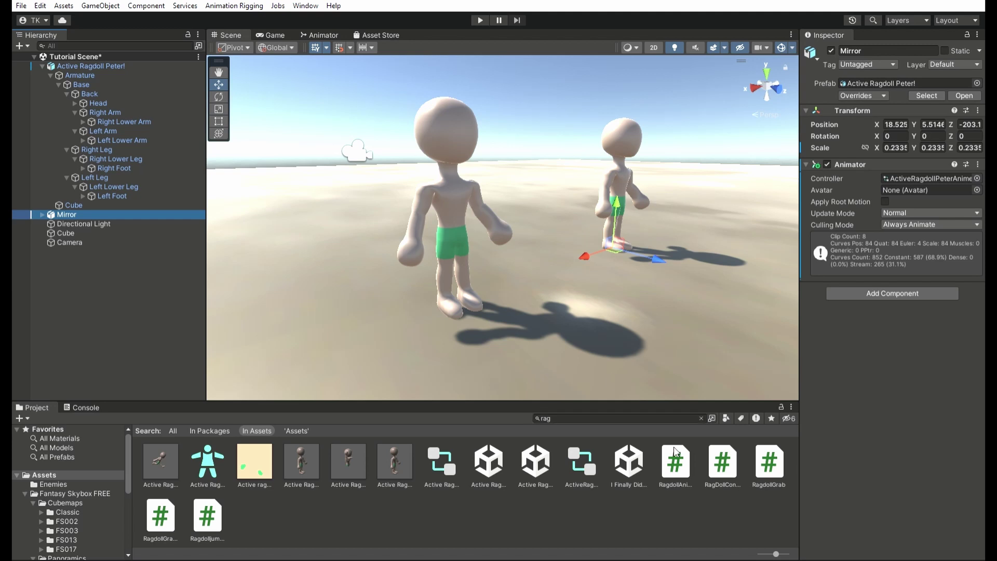
{"action": "left_click_drag", "start_coordinate": [722, 462], "coordinate": [858, 325]}
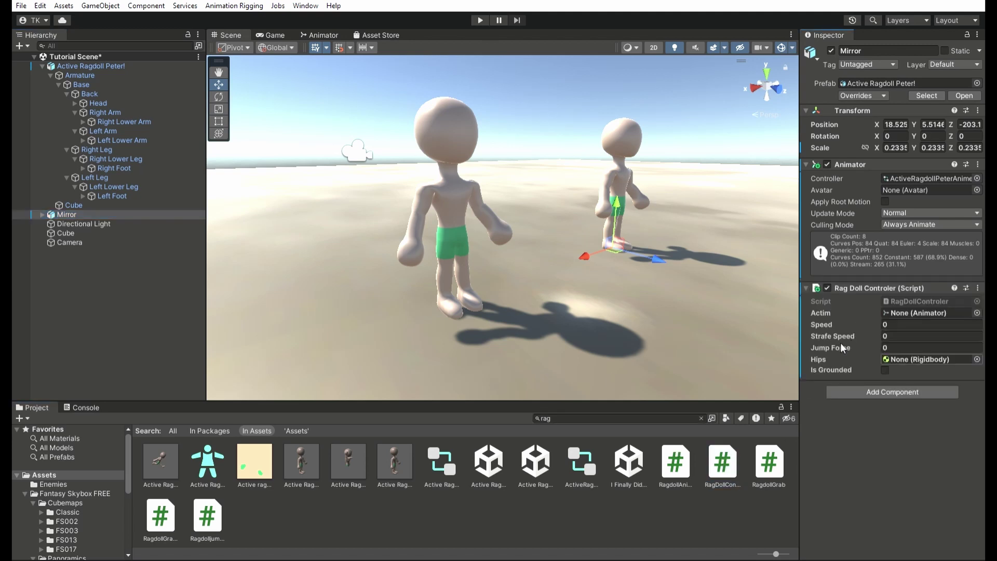
Configure Base's Rag Doll Controler with Mirror as Actim, Speed 200, Jump Force 500 and Base as Hips
{"action": "left_click", "coordinate": [442, 197]}
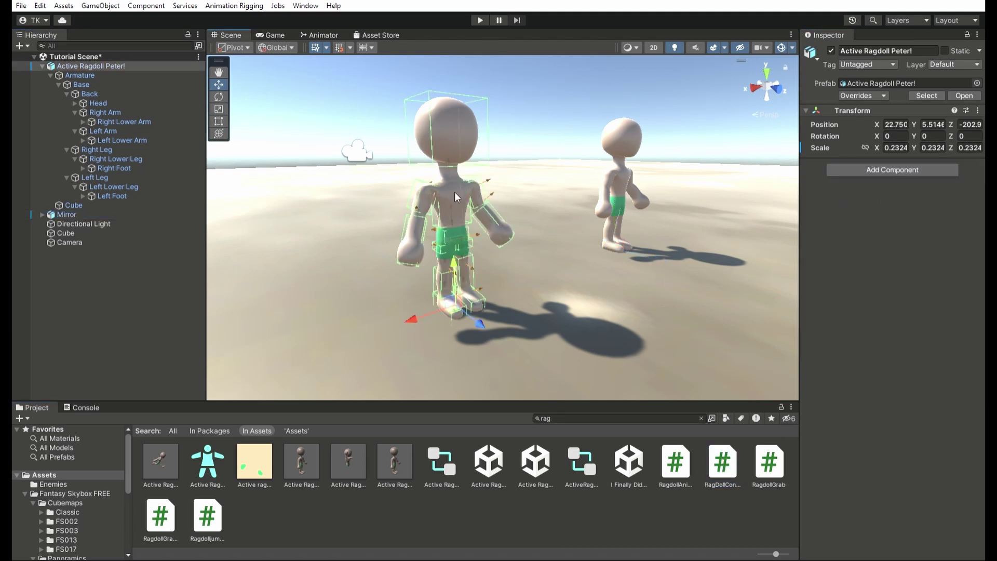
{"action": "left_click", "coordinate": [101, 83]}
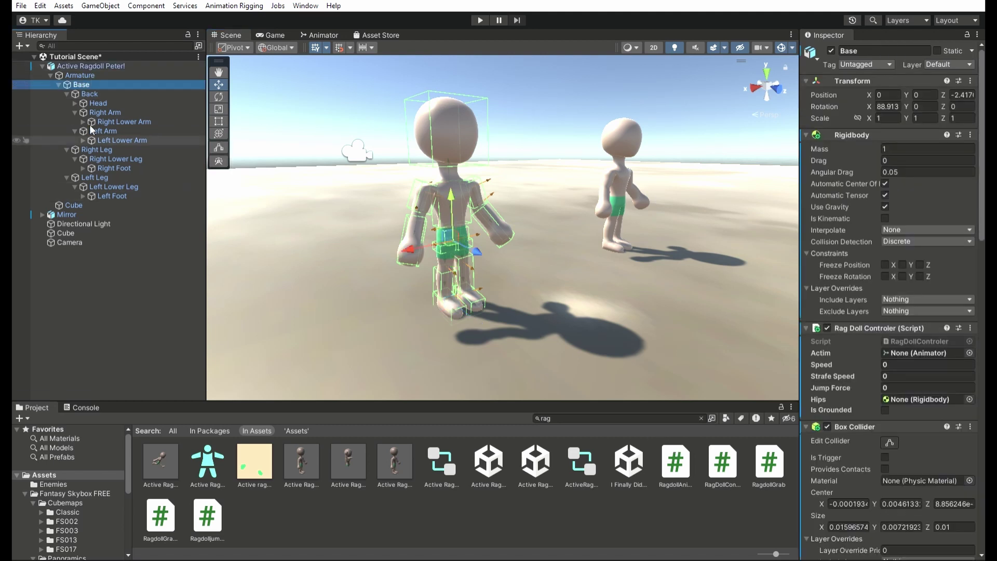
{"action": "left_click_drag", "start_coordinate": [73, 212], "coordinate": [516, 277]}
{"action": "left_click_drag", "start_coordinate": [935, 346], "coordinate": [929, 353]}
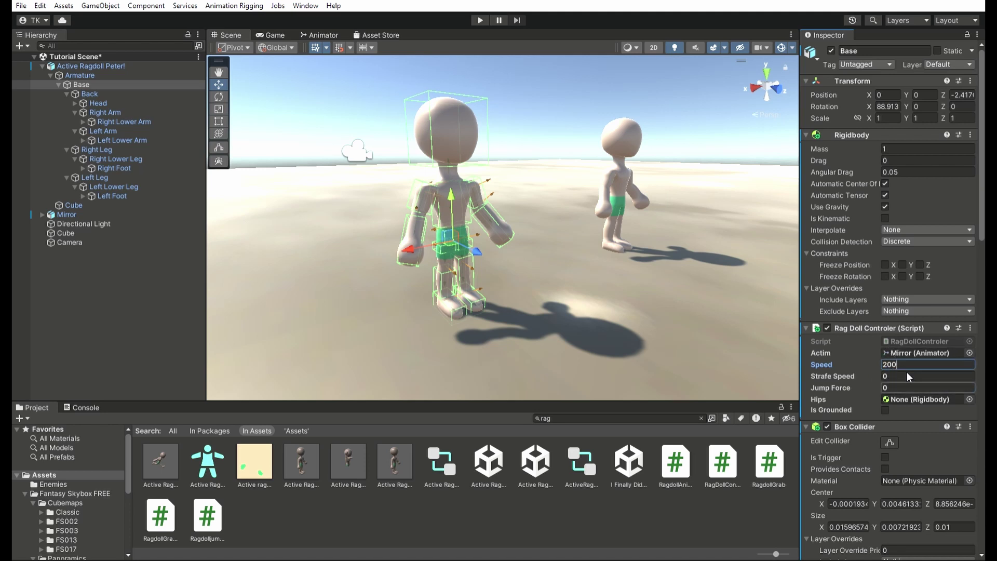
{"action": "left_click", "coordinate": [903, 385]}
{"action": "key", "text": "BackSpace"}
{"action": "left_click_drag", "start_coordinate": [81, 85], "coordinate": [911, 404]}
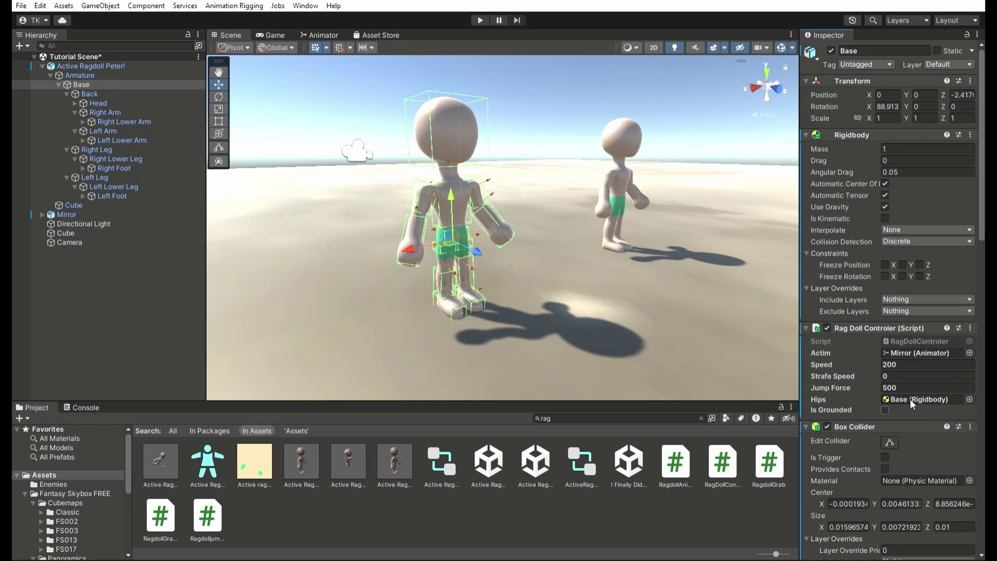
Run the scene to test the ragdoll with its configured controller, and leave Play mode
{"action": "key", "text": "ctrl+p"}
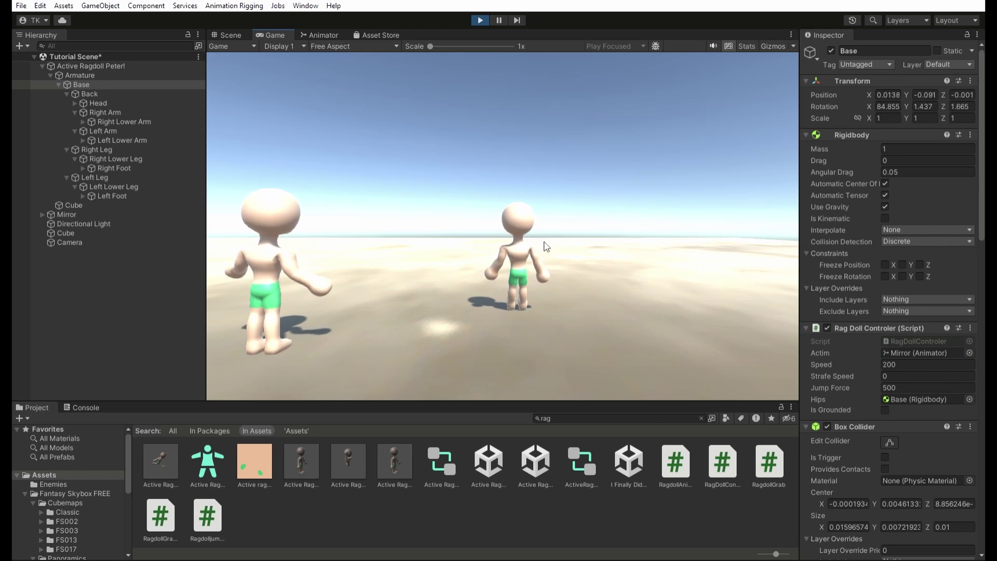
{"action": "key", "text": "ctrl+p"}
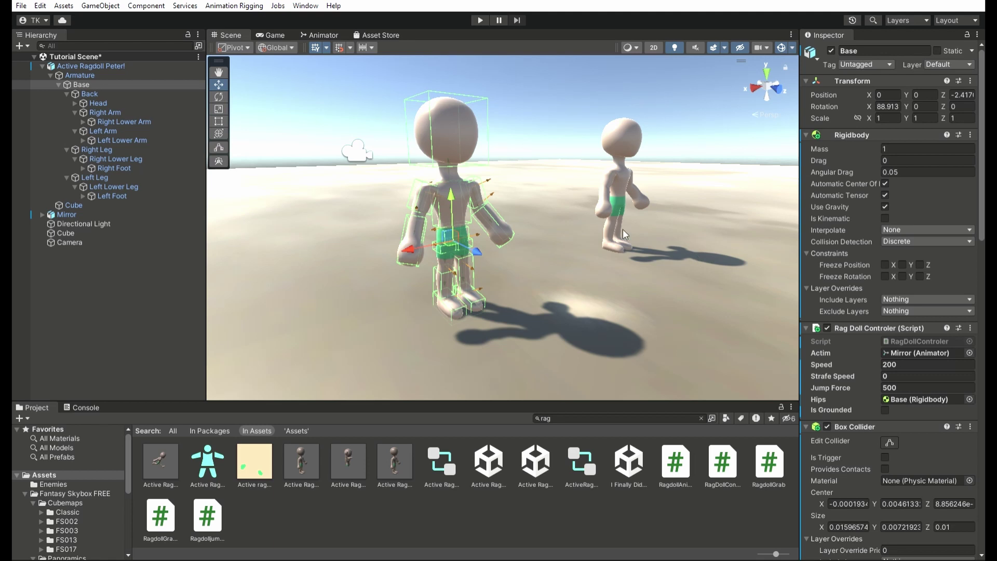
Attach the Ragdoll Animation script to Base, Back, Head, both upper arms and both upper legs of the ragdoll
{"action": "scroll", "coordinate": [618, 227], "scroll_direction": "down", "scroll_amount": 3}
{"action": "middle_click_drag", "start_coordinate": [608, 218], "coordinate": [607, 242]}
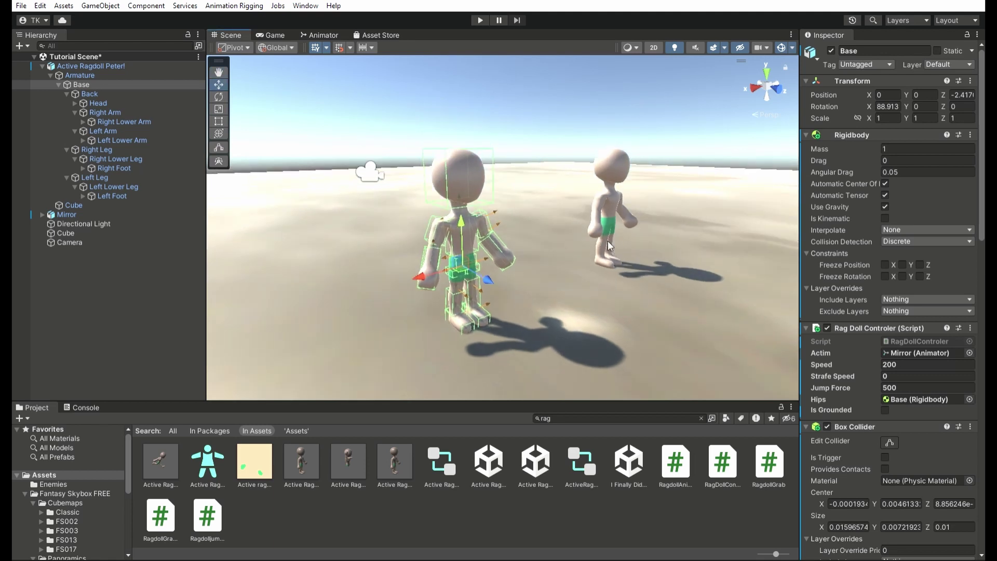
{"action": "left_click_drag", "start_coordinate": [676, 461], "coordinate": [869, 307]}
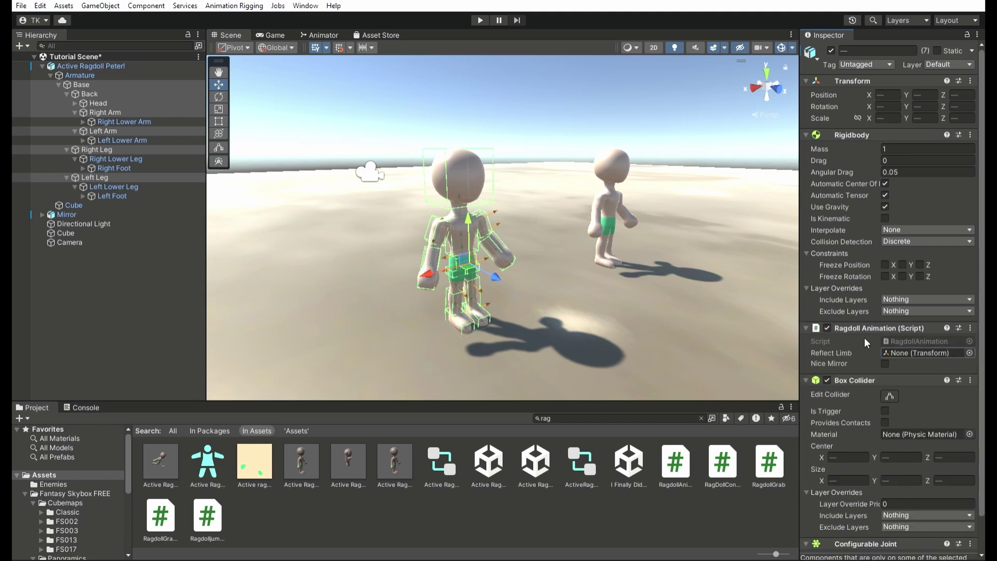
Expand Mirror's armature in the hierarchy to show its spine, arm and leg bones
{"action": "left_click", "coordinate": [42, 214]}
{"action": "left_click", "coordinate": [50, 224]}
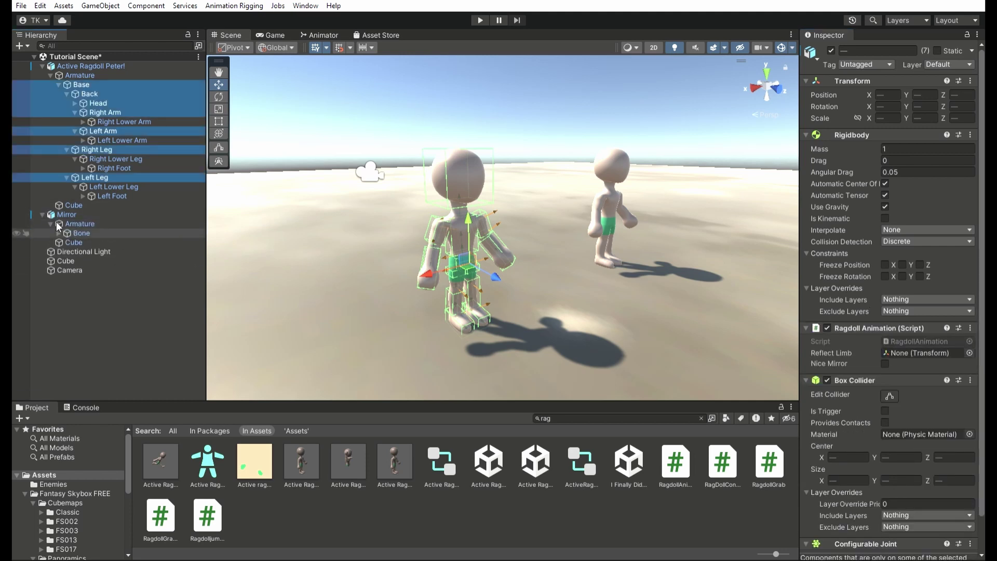
{"action": "left_click", "coordinate": [58, 234]}
{"action": "left_click", "coordinate": [67, 242]}
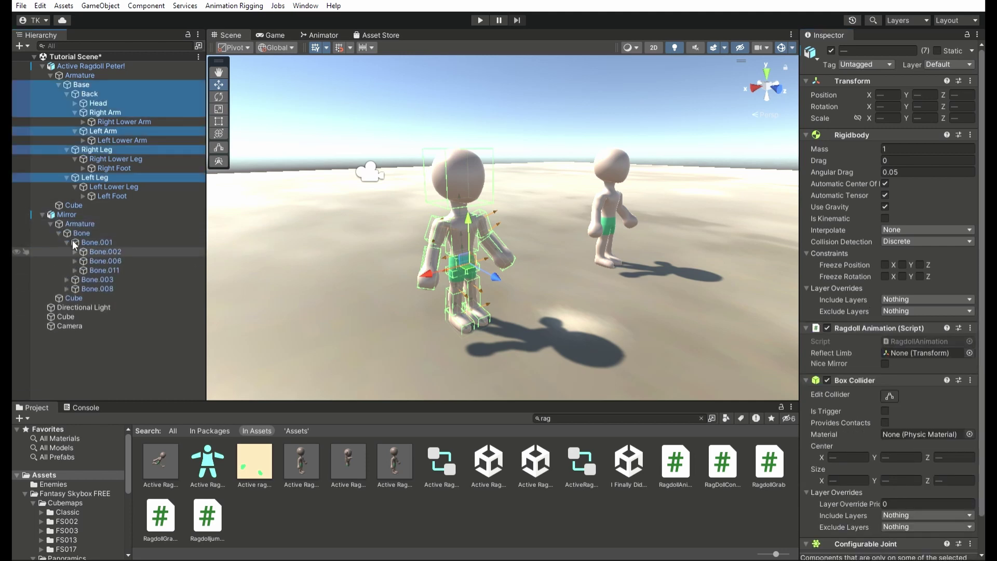
{"action": "left_click", "coordinate": [67, 279]}
{"action": "left_click", "coordinate": [67, 298]}
{"action": "left_click", "coordinate": [76, 288]}
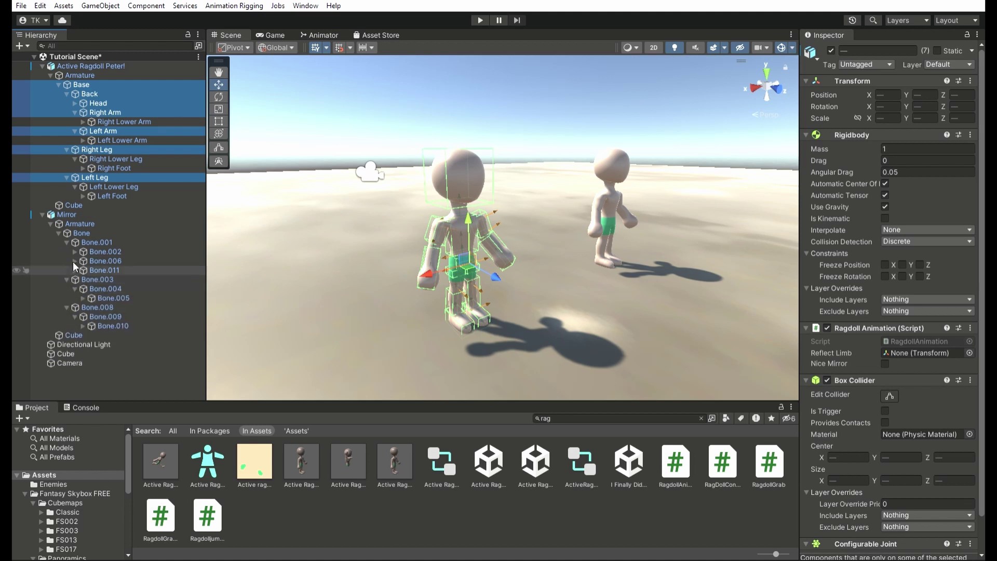
{"action": "left_click", "coordinate": [75, 270]}
{"action": "left_click", "coordinate": [75, 261]}
{"action": "left_click", "coordinate": [75, 251]}
{"action": "left_click", "coordinate": [76, 251]}
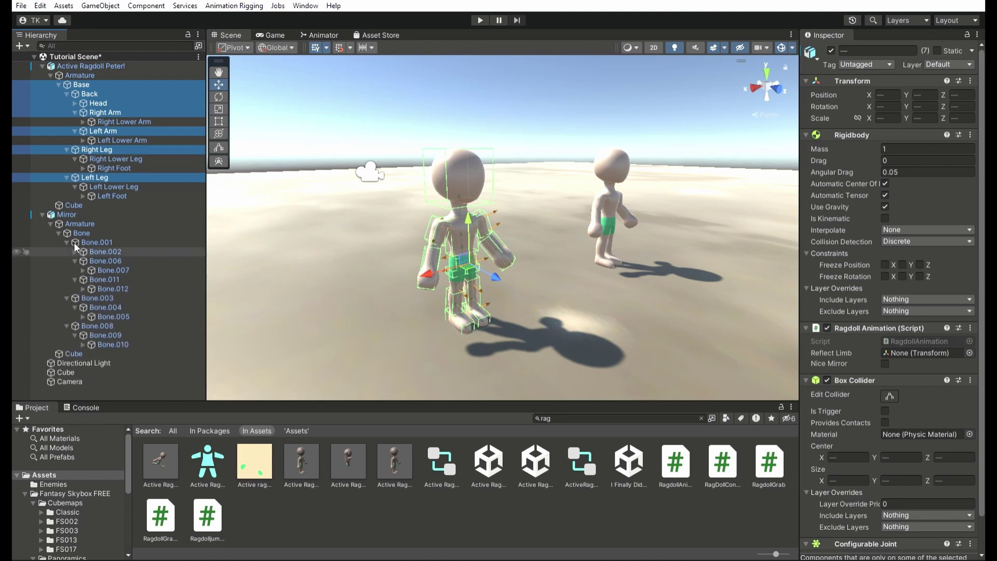
Set the Reflect Limb of Left Leg to Mirror's Bone.008 and of Right Leg to Bone.003
{"action": "left_click", "coordinate": [102, 175]}
{"action": "left_click_drag", "start_coordinate": [104, 325], "coordinate": [924, 353]}
{"action": "left_click", "coordinate": [98, 148]}
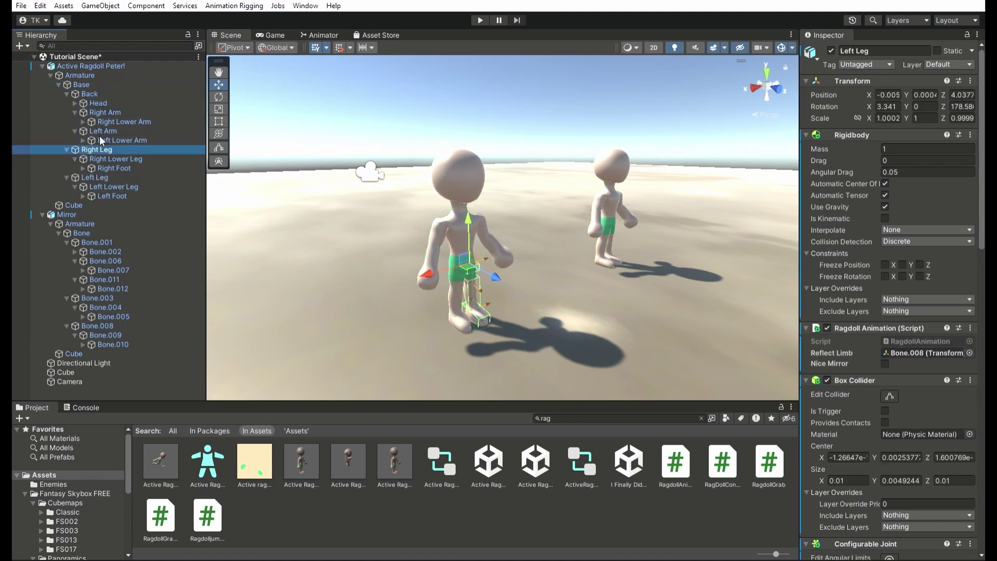
{"action": "left_click_drag", "start_coordinate": [94, 297], "coordinate": [824, 324]}
{"action": "left_click_drag", "start_coordinate": [940, 344], "coordinate": [929, 351]}
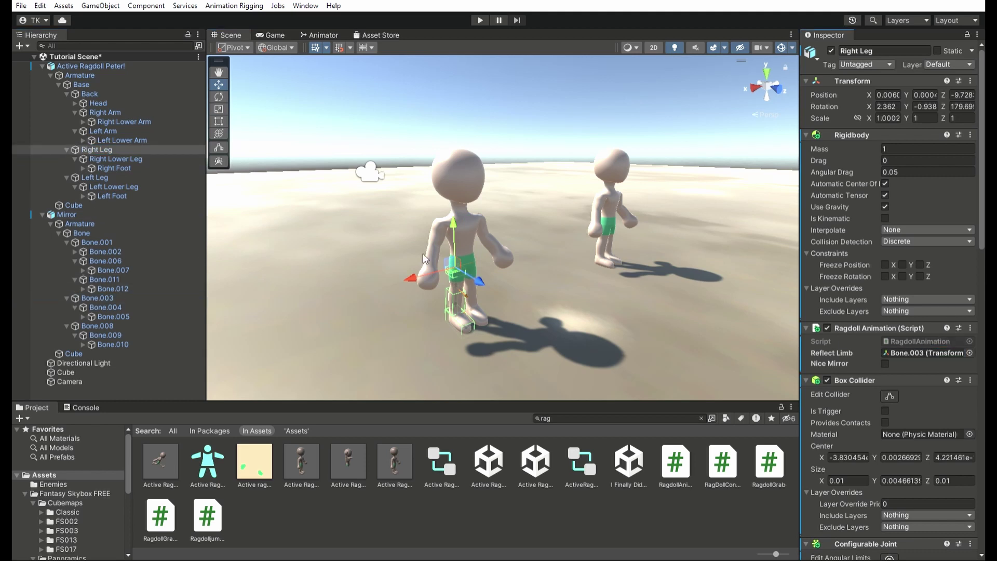
Set Left Arm's Reflect Limb to Mirror's Bone.011 and assign the matching Mirror arm bone as Right Arm's Reflect Limb
{"action": "left_click", "coordinate": [112, 131]}
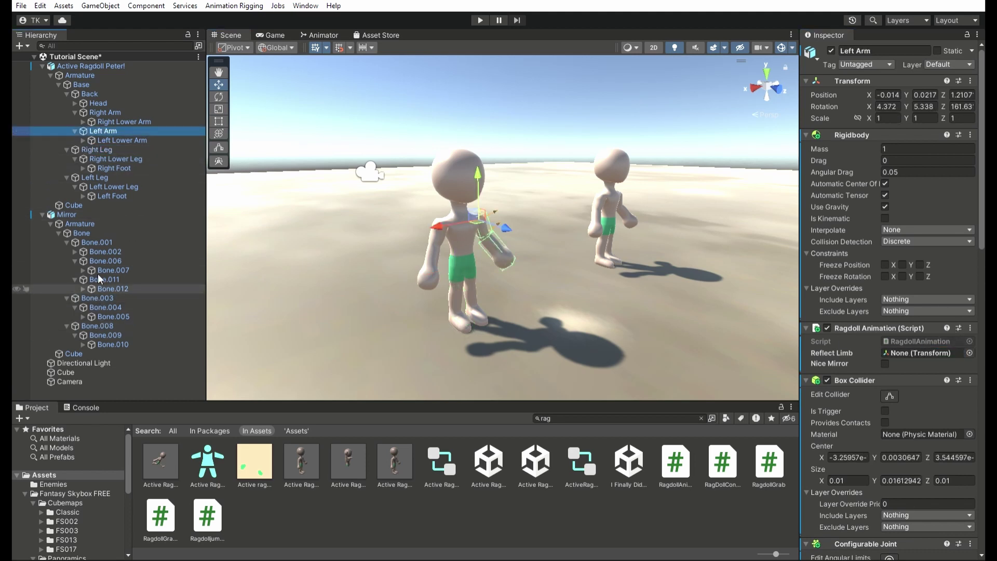
{"action": "left_click_drag", "start_coordinate": [96, 278], "coordinate": [924, 352]}
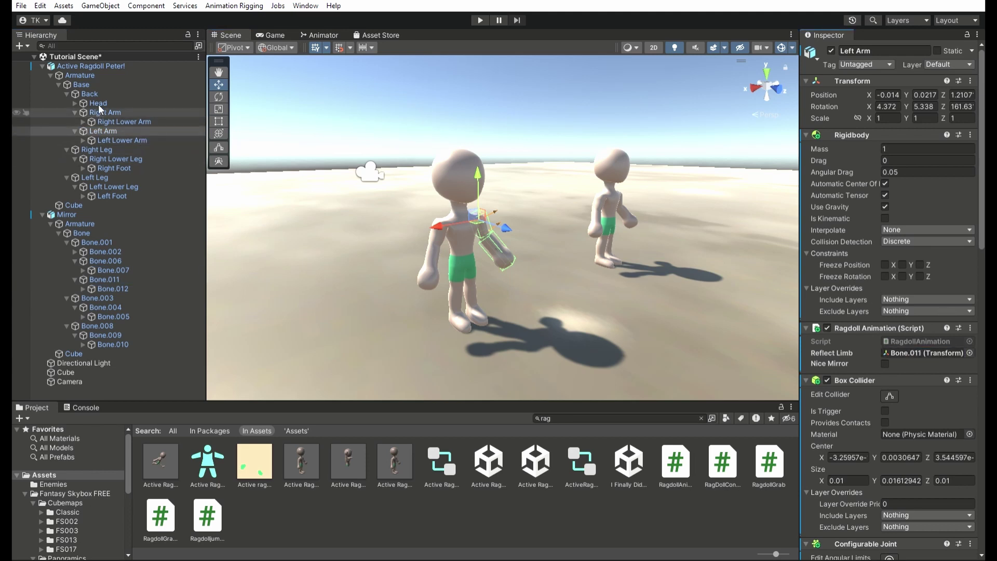
{"action": "left_click_drag", "start_coordinate": [102, 112], "coordinate": [420, 275]}
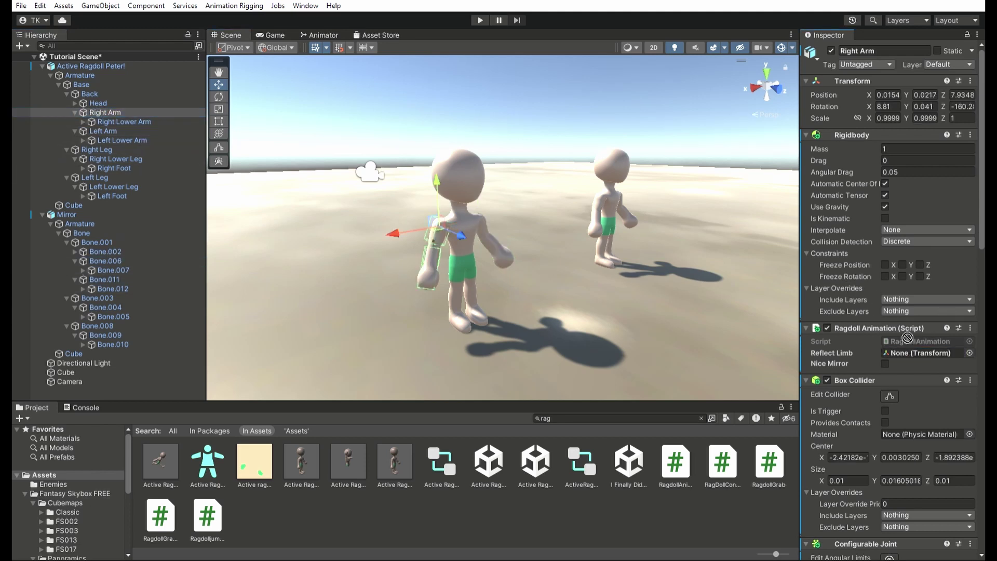
{"action": "left_click_drag", "start_coordinate": [907, 337], "coordinate": [912, 352]}
Set the Reflect Limb of Head to Mirror's Bone.002, of Back to Bone.001 and of Base to Bone
{"action": "left_click", "coordinate": [99, 102]}
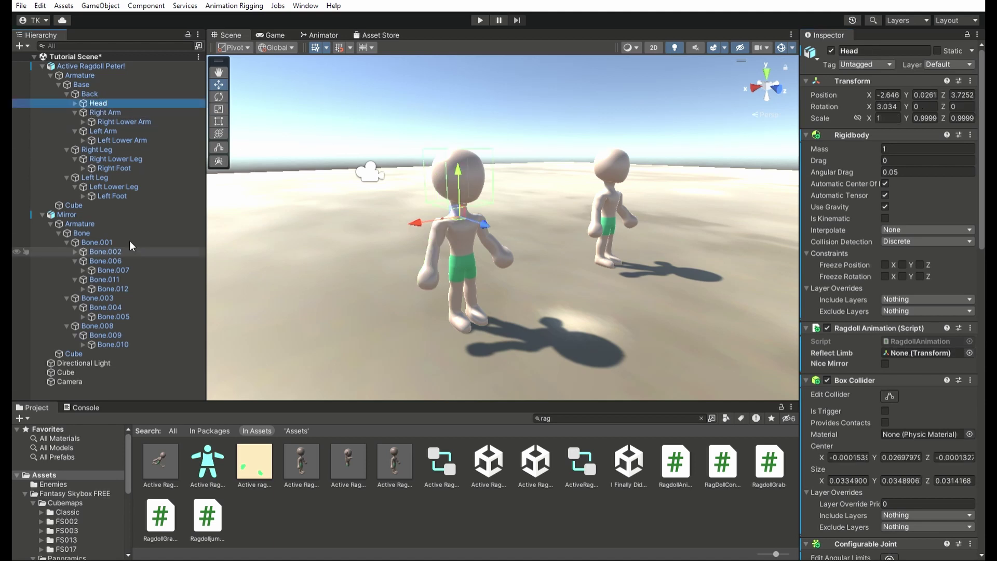
{"action": "left_click_drag", "start_coordinate": [96, 242], "coordinate": [924, 353]}
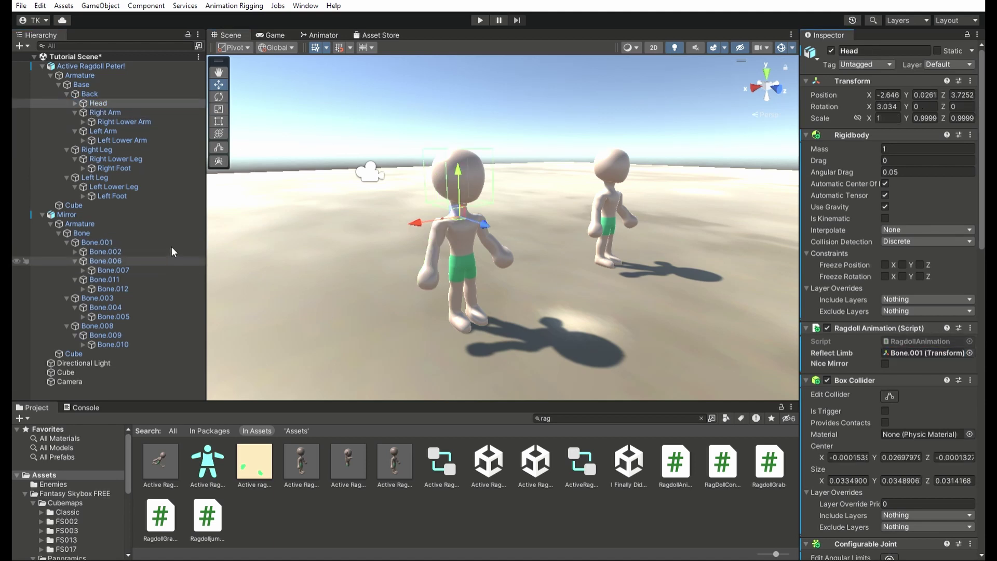
{"action": "left_click_drag", "start_coordinate": [99, 251], "coordinate": [924, 353]}
{"action": "left_click", "coordinate": [114, 92]}
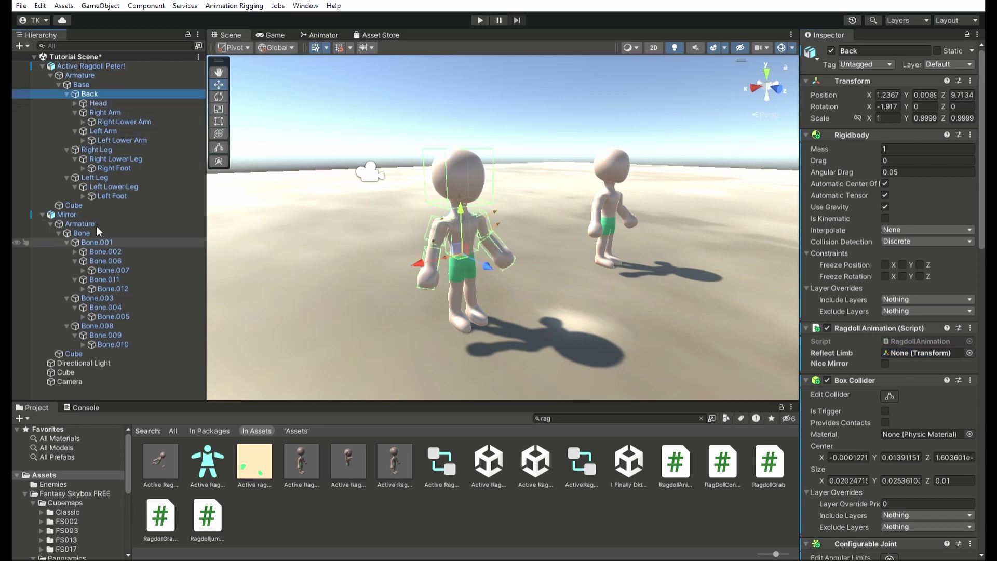
{"action": "left_click_drag", "start_coordinate": [98, 242], "coordinate": [927, 355]}
{"action": "left_click", "coordinate": [94, 84]}
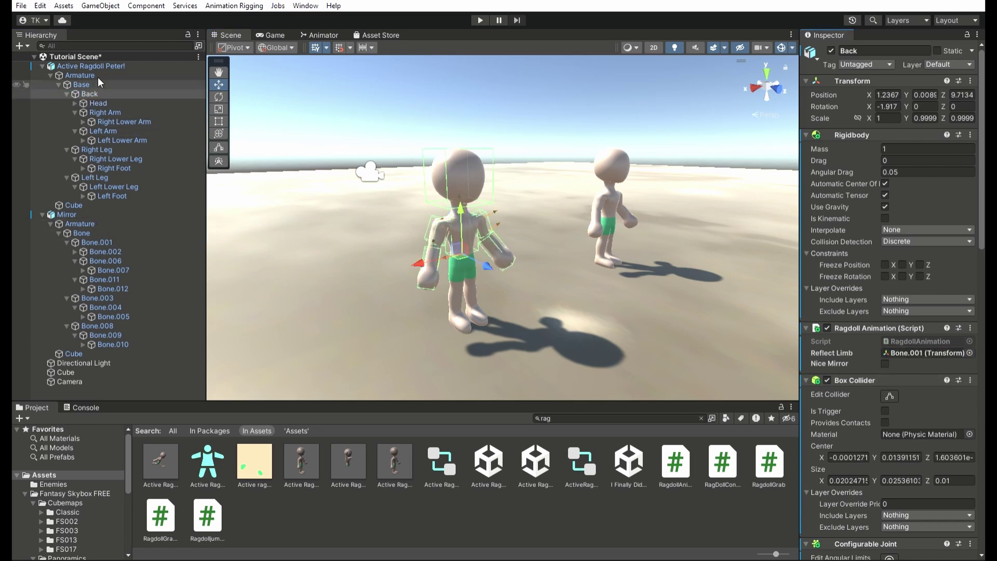
Test the ragdoll in Play mode, and set the Y and Z rotation of Right Arm and Left Arm to 0
{"action": "key", "text": "ctrl+p"}
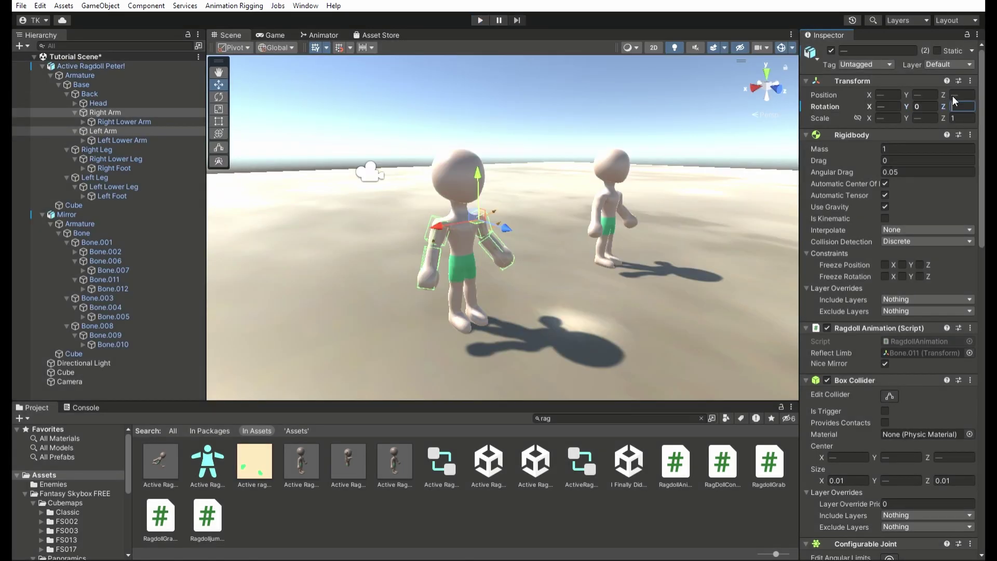
{"action": "type", "text": "0"}
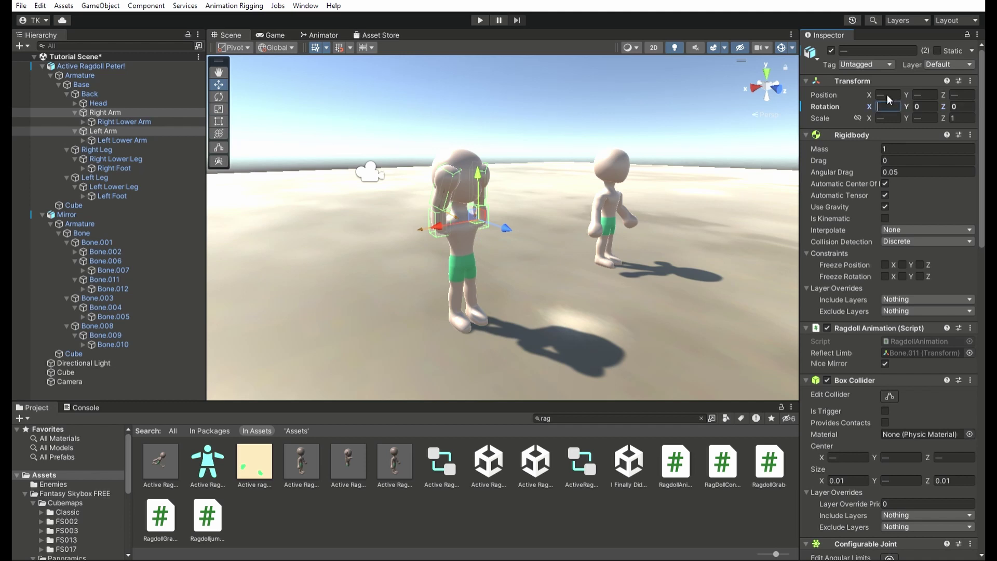
{"action": "left_click_drag", "start_coordinate": [888, 96], "coordinate": [893, 100]}
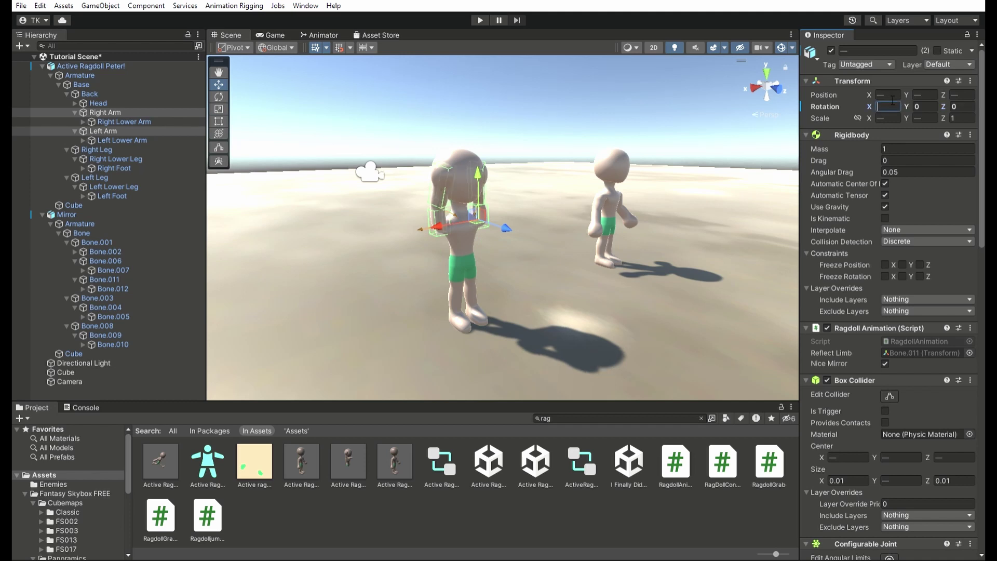
Set the X and Y rotation of Right Leg and Left Leg to 0
{"action": "left_click", "coordinate": [106, 150]}
{"action": "left_click", "coordinate": [117, 177], "text": "ctrl"}
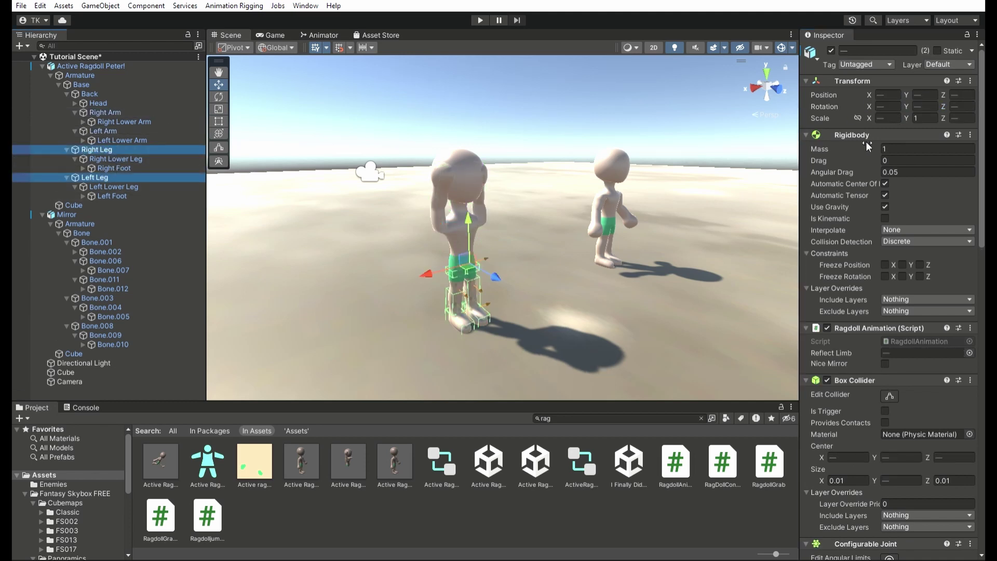
{"action": "left_click", "coordinate": [923, 104]}
{"action": "type", "text": "0"}
{"action": "left_click", "coordinate": [889, 106]}
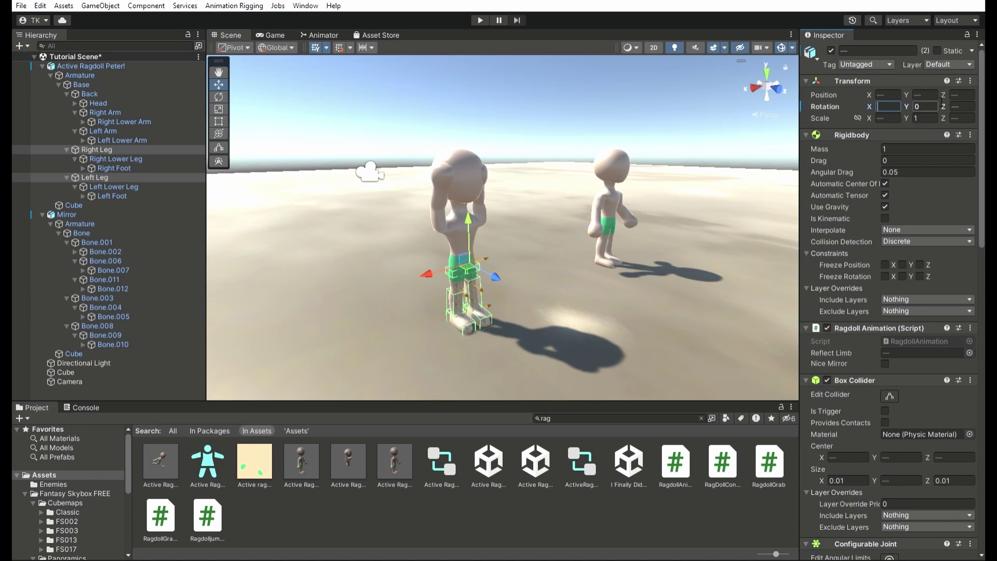
{"action": "type", "text": "0"}
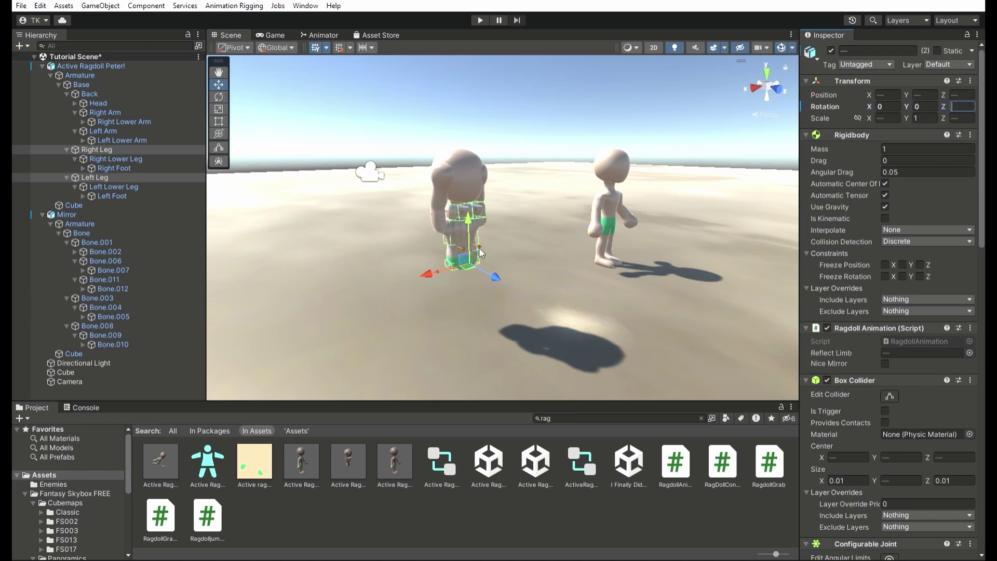
Run the scene to test the ragdoll mirroring the animation and walking forward, and leave Play mode
{"action": "left_click", "coordinate": [480, 20]}
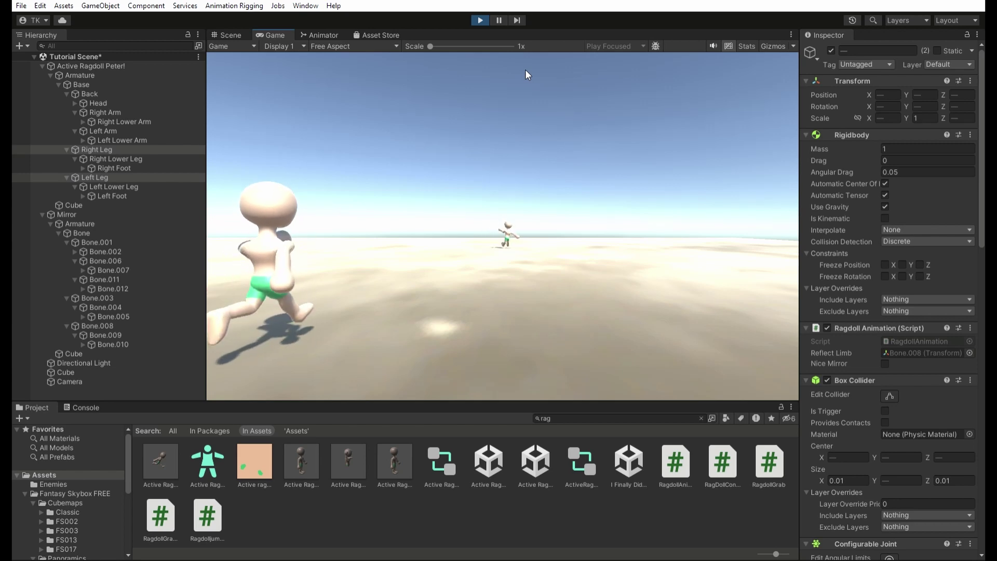
{"action": "left_click", "coordinate": [480, 20]}
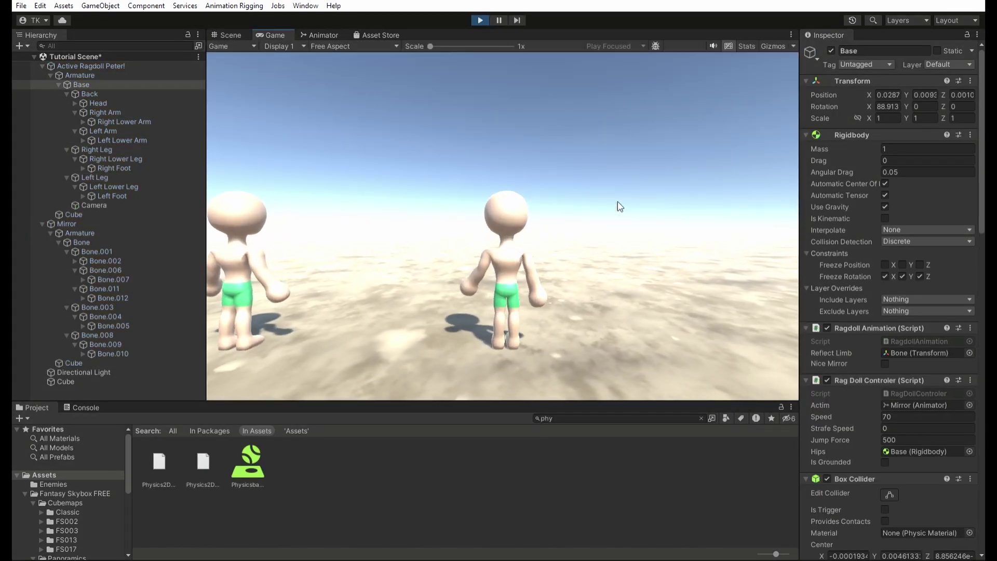
{"action": "key", "text": "w"}
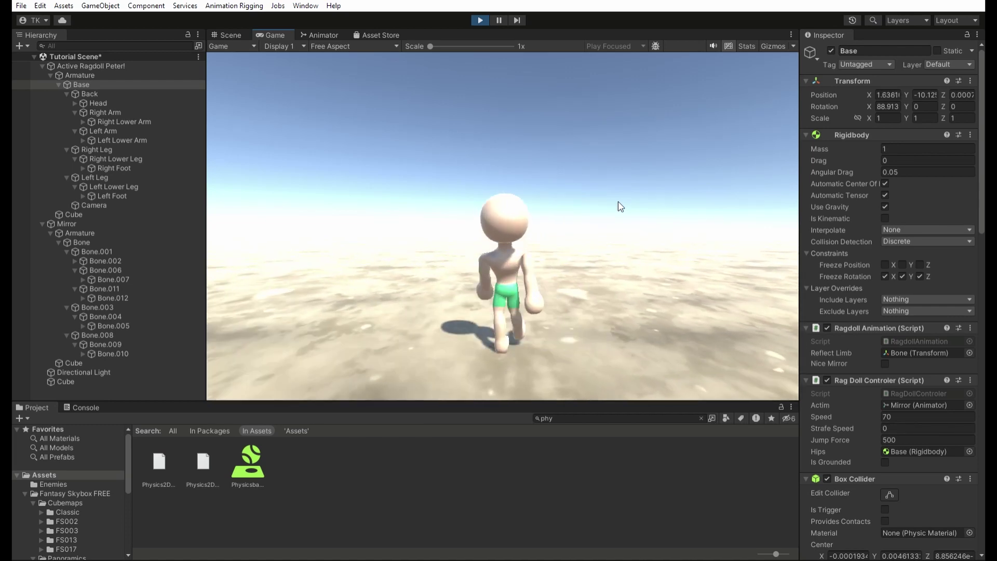
{"action": "left_click", "coordinate": [479, 17]}
Inspect the ground Cube's tag and layer and the Left Foot's components, and select all ragdoll limbs from Base to Left Foot
{"action": "left_click", "coordinate": [544, 335]}
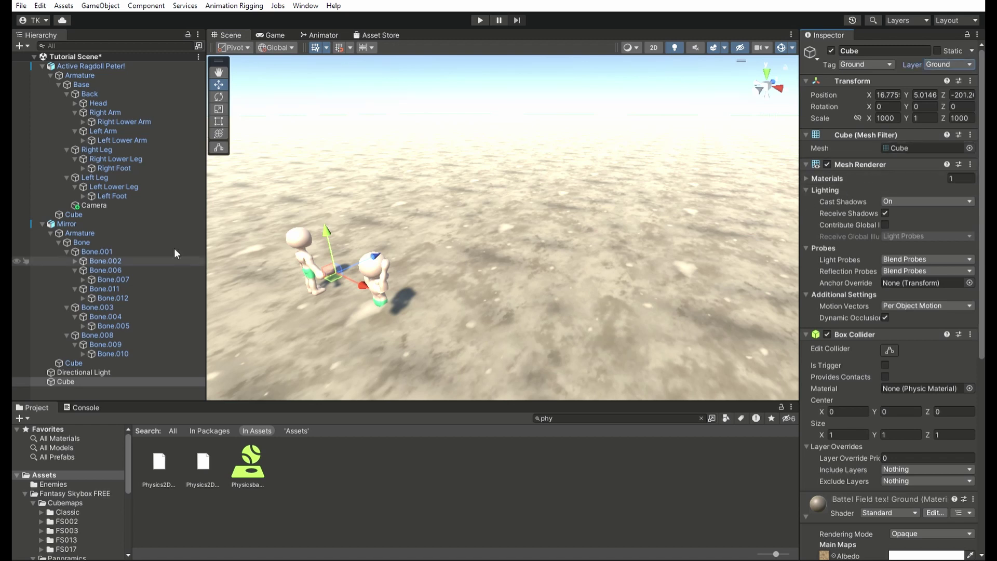
{"action": "left_click", "coordinate": [110, 195]}
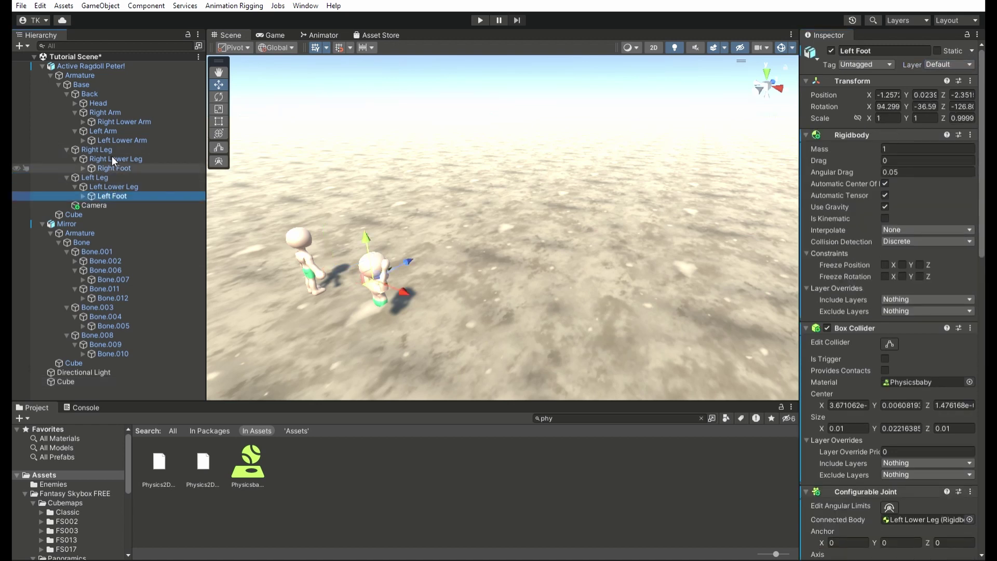
{"action": "left_click", "coordinate": [86, 83], "text": "shift"}
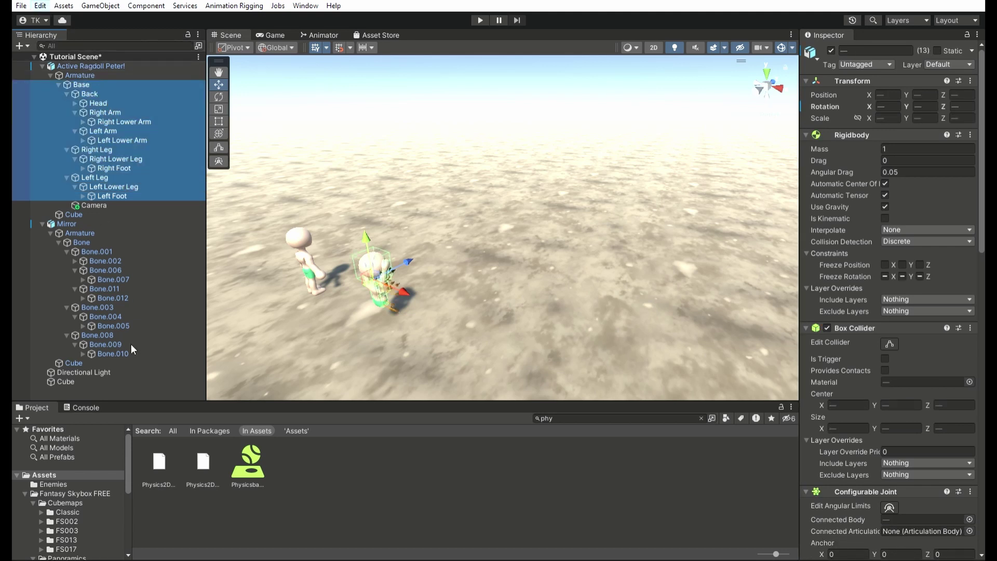
{"action": "key", "text": "alt+Tab"}
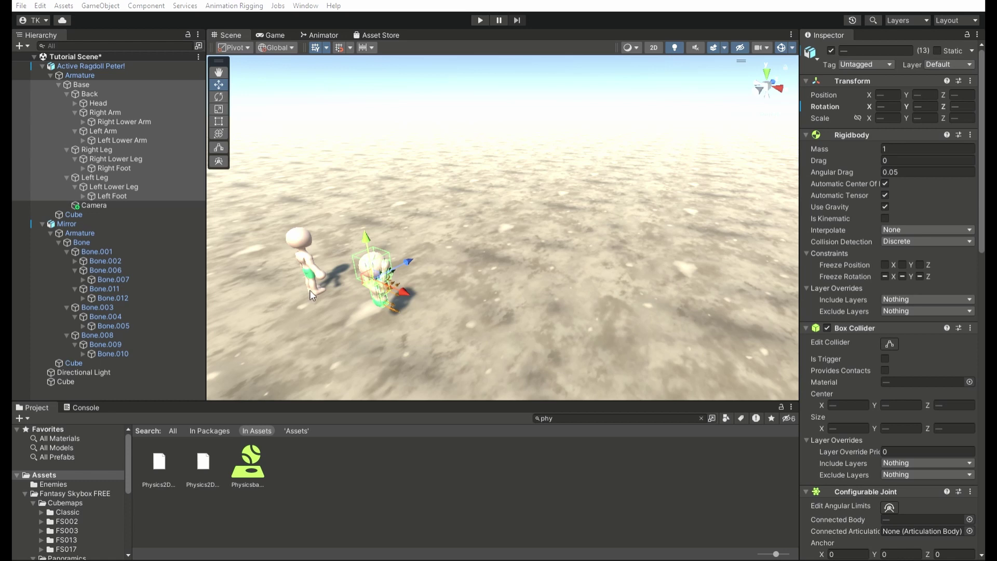
{"action": "key", "text": "alt+Tab"}
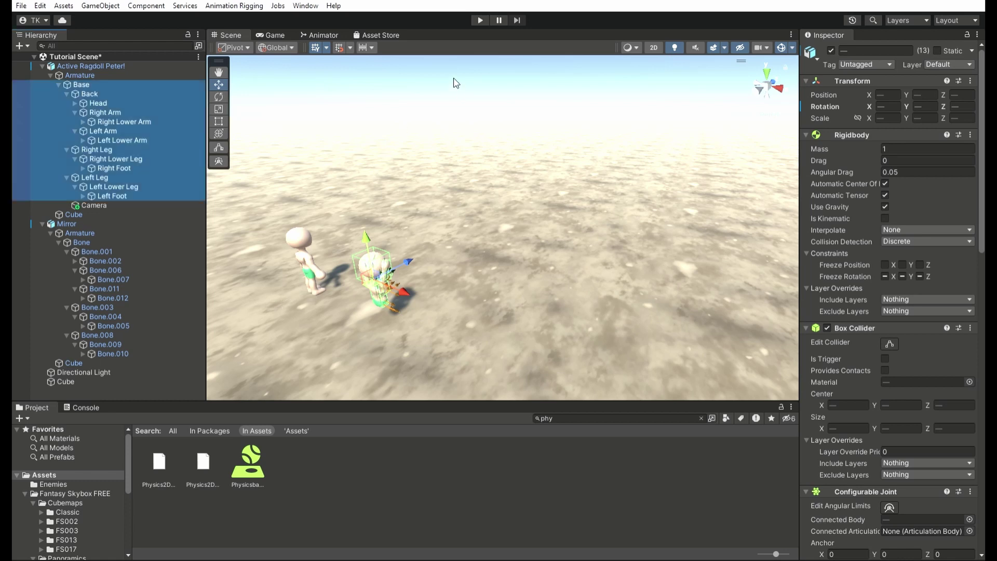